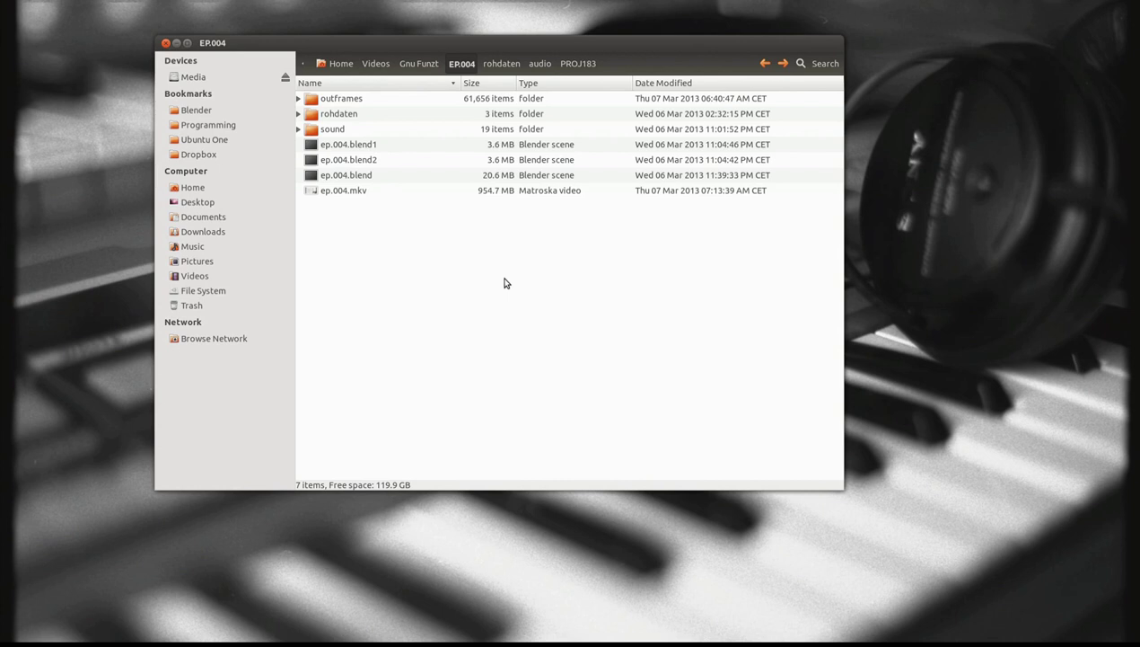
Open the ep.004.blend podcast episode project
{"action": "double_click", "coordinate": [501, 183]}
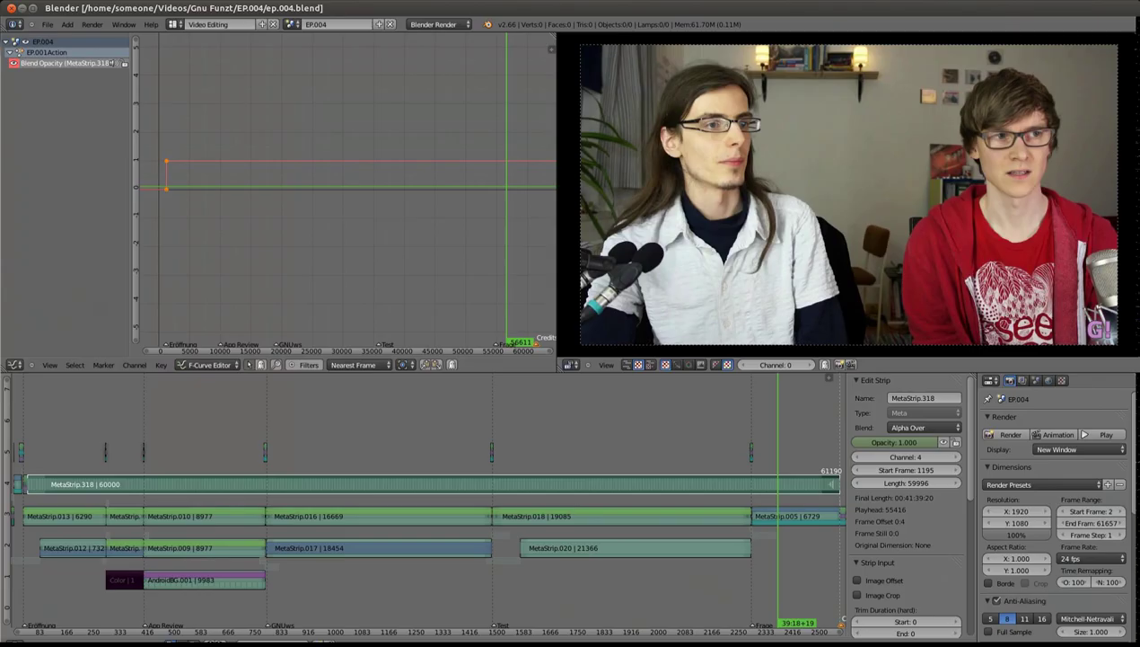
{"action": "mouse_move", "coordinate": [7, 8]}
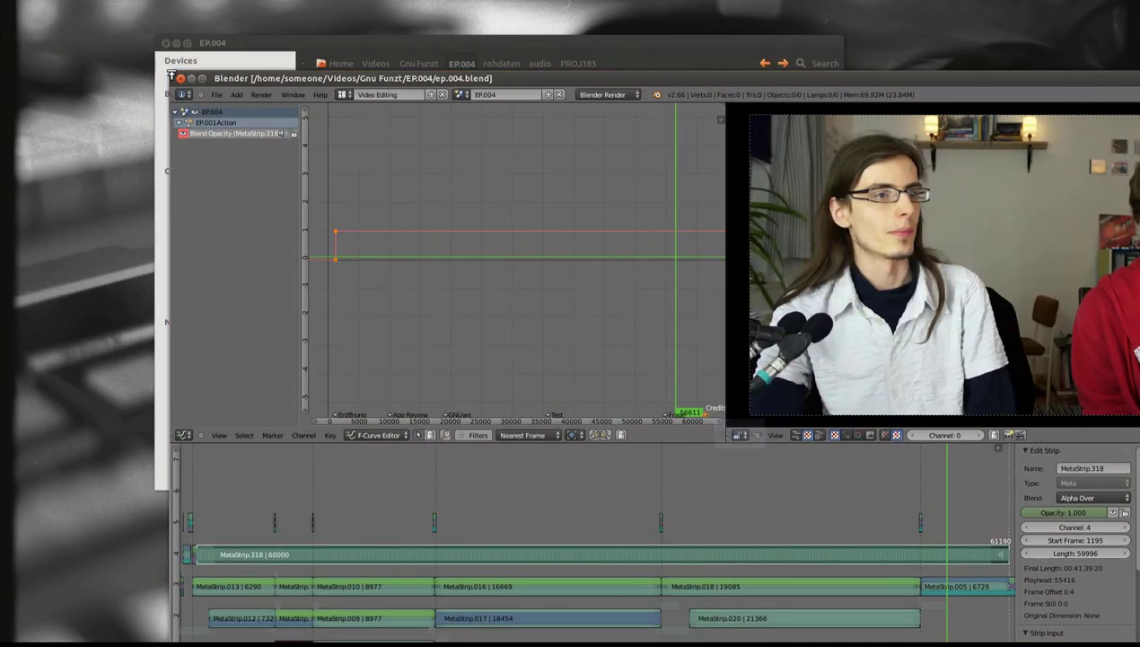
{"action": "key", "text": "Print"}
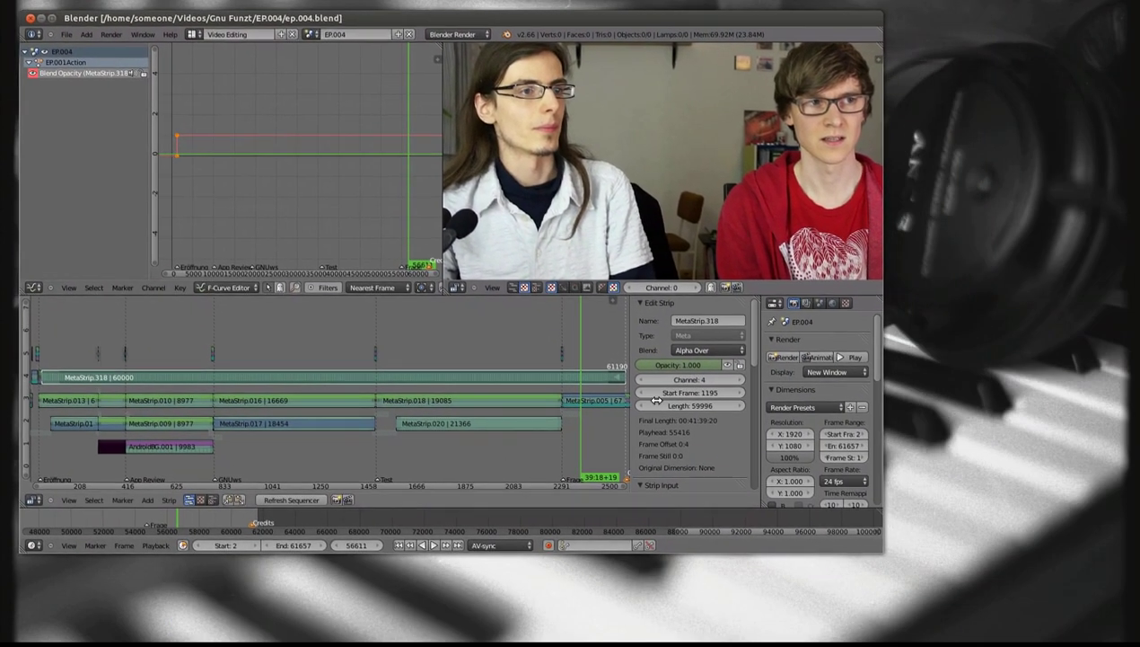
{"action": "key", "text": "Print"}
{"action": "left_click_drag", "start_coordinate": [18, 9], "coordinate": [1133, 638]}
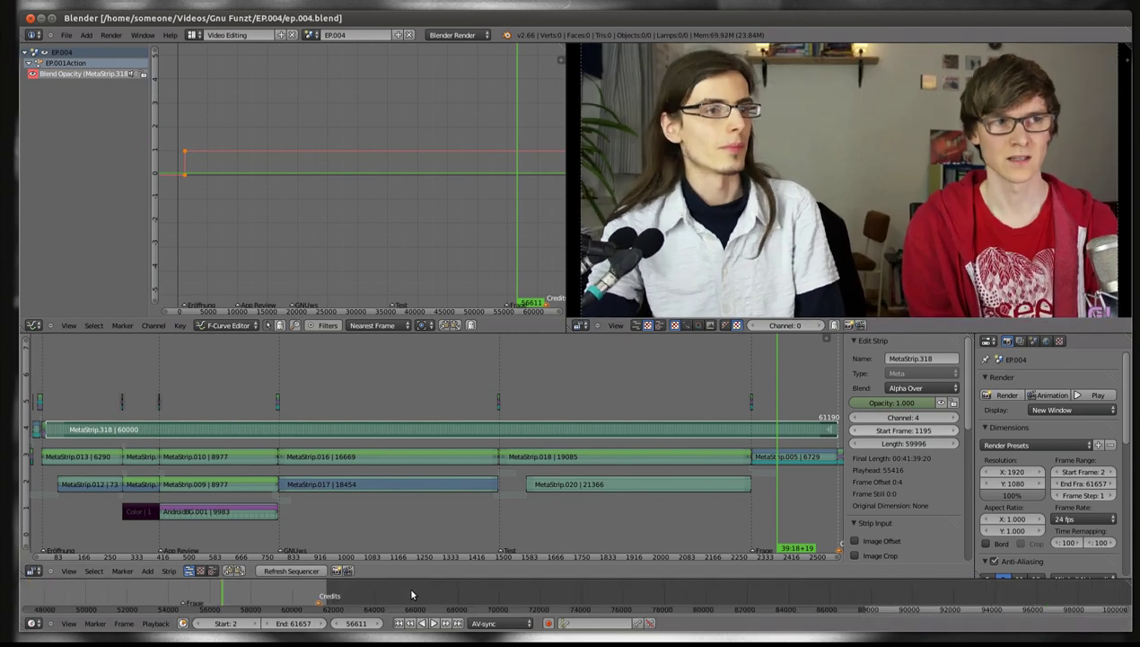
Fit the whole episode in the timeline, then frame the beginning of the edit
{"action": "key", "text": "Home"}
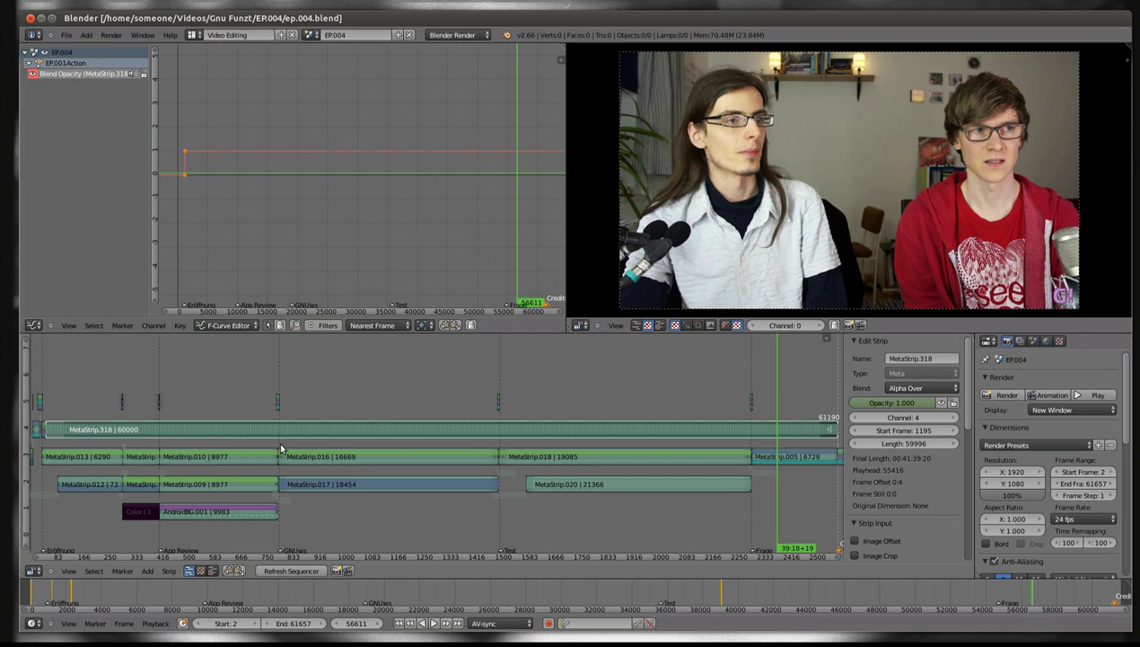
{"action": "mouse_move", "coordinate": [278, 454]}
{"action": "left_mouse_down"}
{"action": "mouse_move", "coordinate": [374, 395]}
{"action": "mouse_move", "coordinate": [263, 446]}
{"action": "left_mouse_up"}
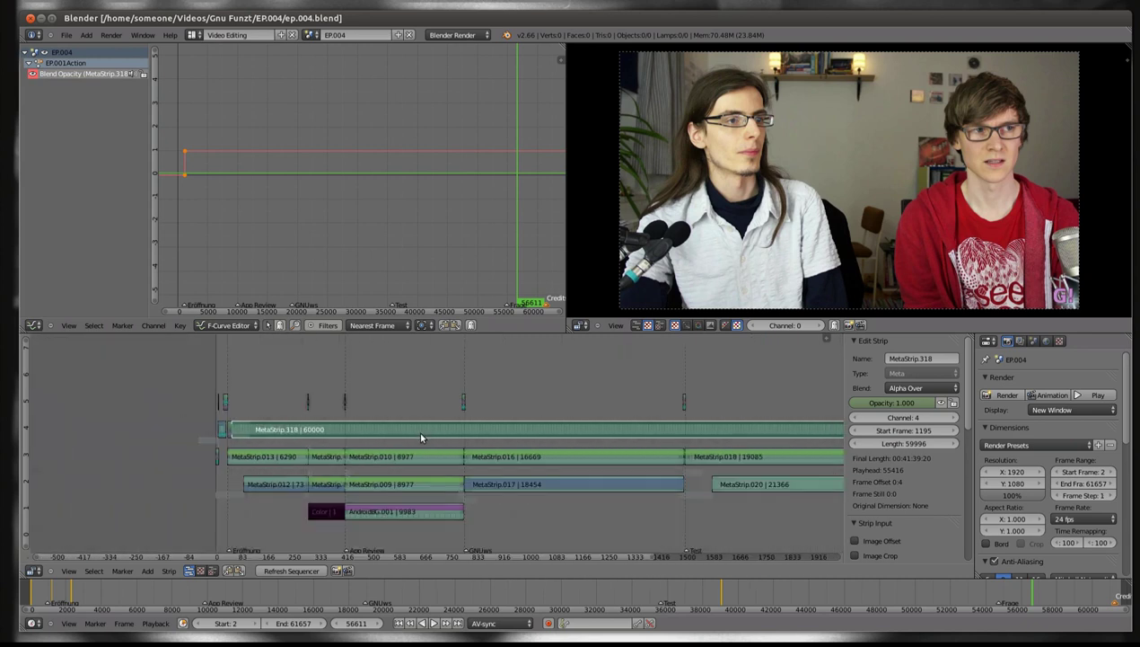
{"action": "scroll", "coordinate": [263, 445], "scroll_direction": "up", "scroll_amount": 5}
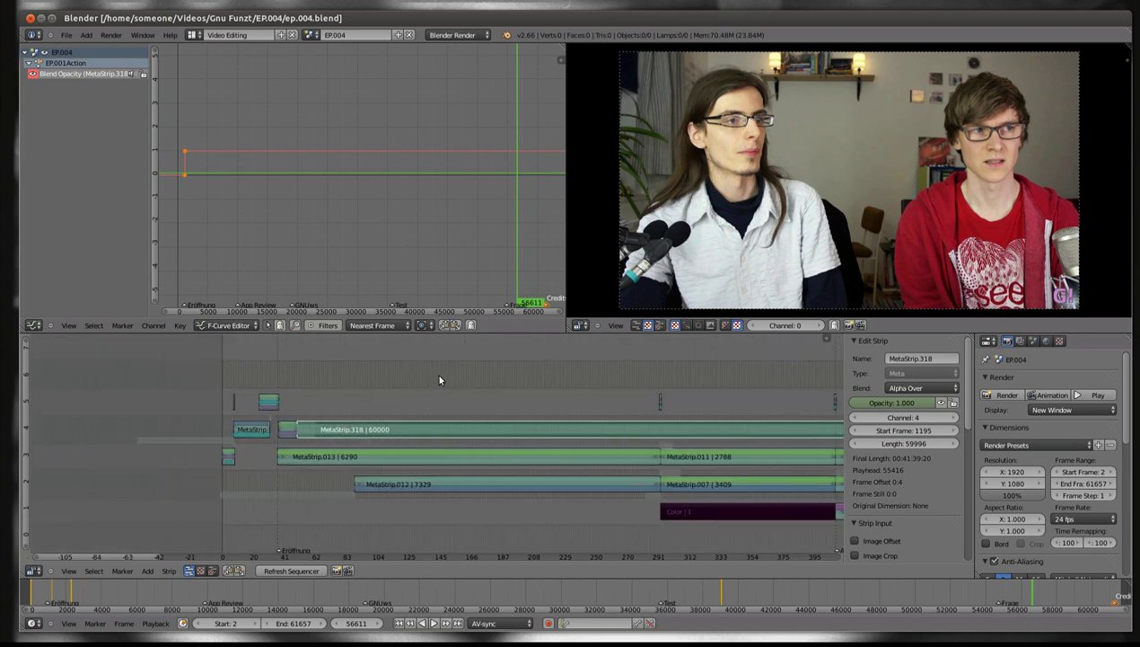
Scrub to frame 1574 to preview MetaStrip.013's opening shot
{"action": "left_click_drag", "start_coordinate": [526, 370], "coordinate": [543, 455]}
{"action": "key", "text": "Escape"}
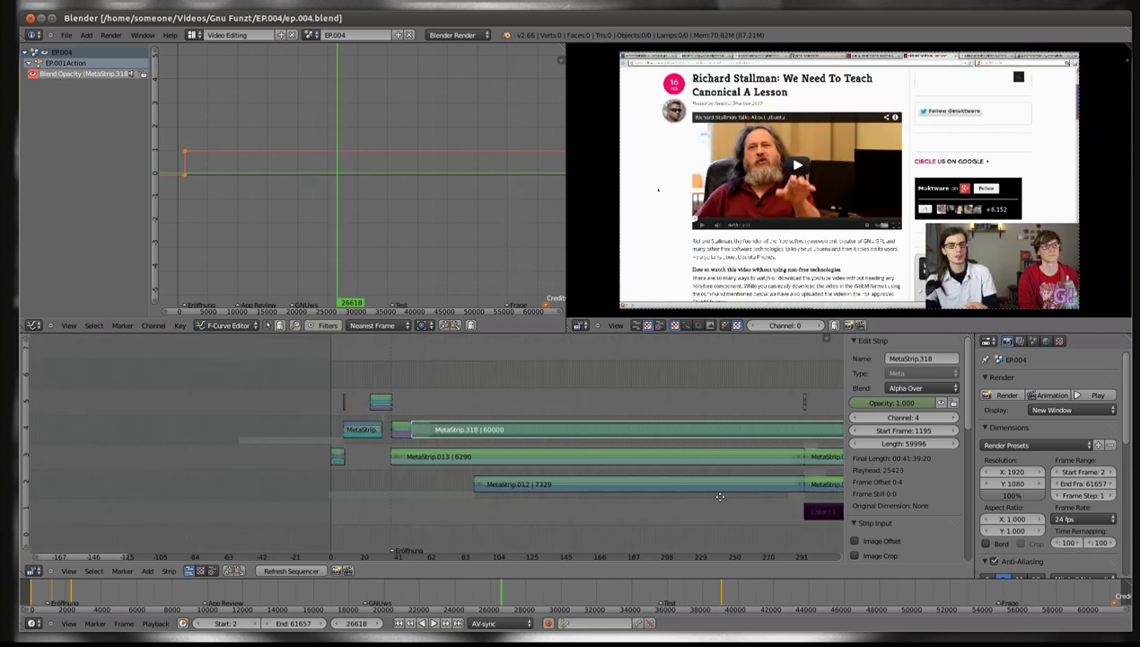
{"action": "scroll", "coordinate": [541, 485], "scroll_direction": "right", "scroll_amount": 10}
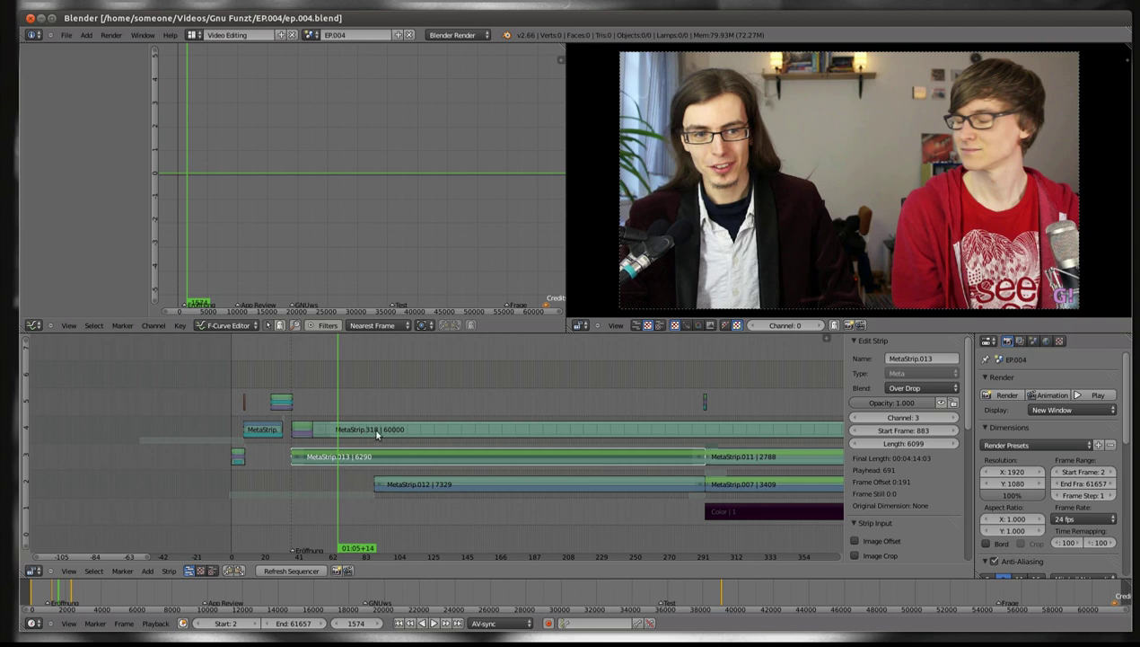
Enter MetaStrip.013 to show the 00012.MTS.001 camera clip, audio and empathy.wav, and show strip properties
{"action": "key", "text": "Tab"}
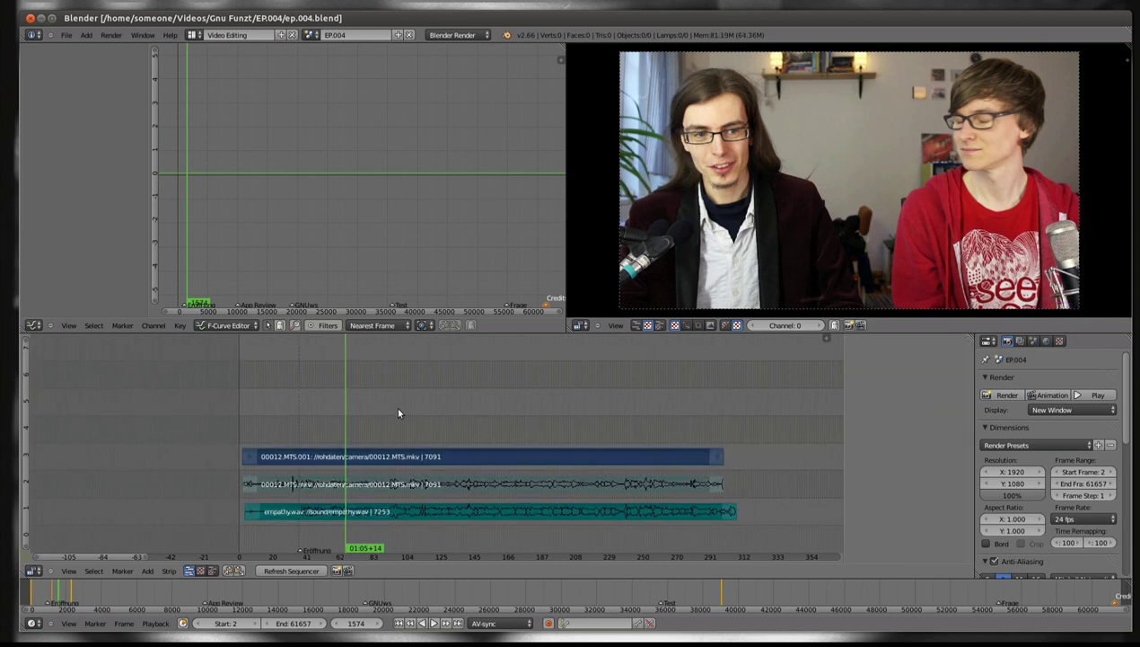
{"action": "key", "text": "Tab"}
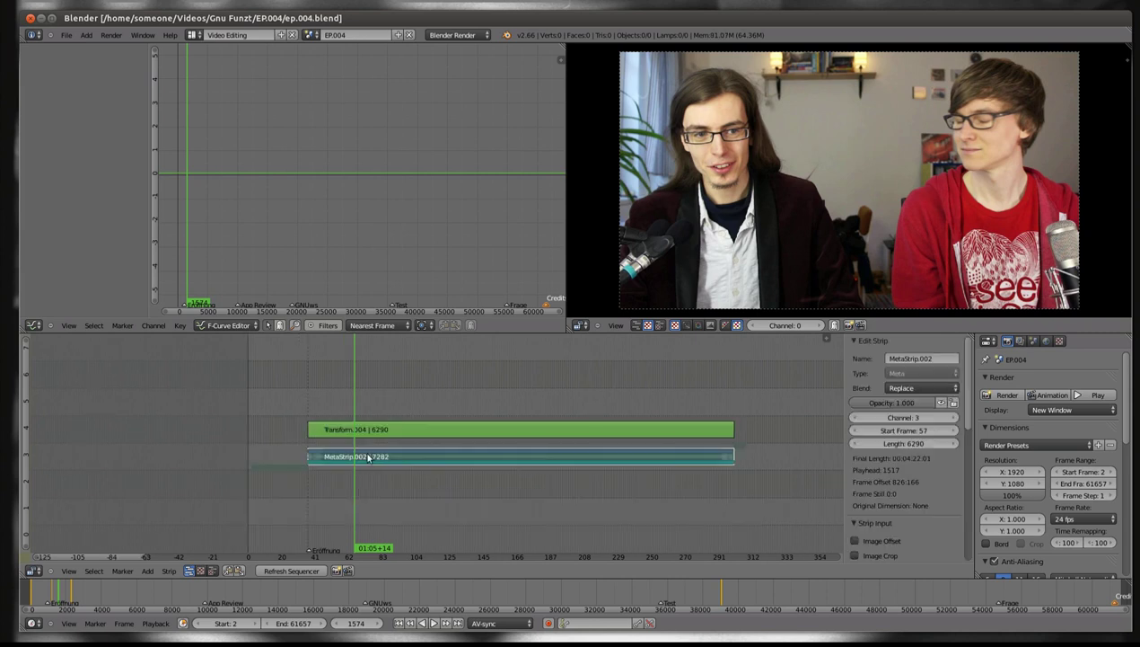
{"action": "key", "text": "Tab"}
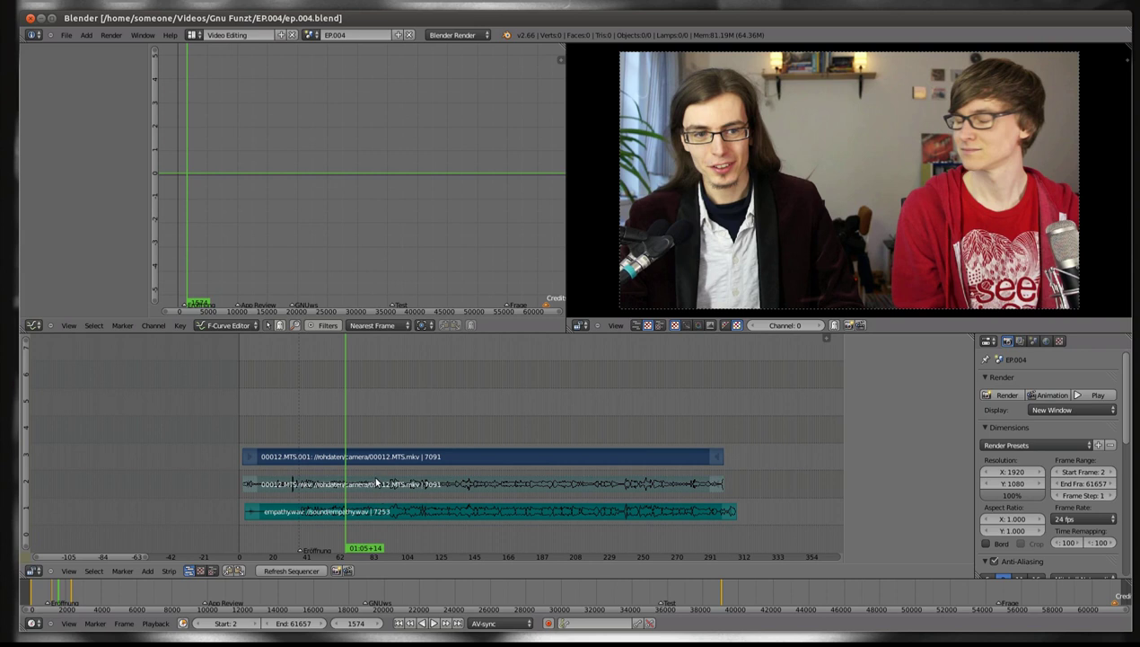
{"action": "left_click_drag", "start_coordinate": [375, 478], "coordinate": [416, 470]}
{"action": "scroll", "coordinate": [416, 465], "scroll_direction": "up", "scroll_amount": 1}
{"action": "scroll", "coordinate": [416, 465], "scroll_direction": "up", "scroll_amount": 1}
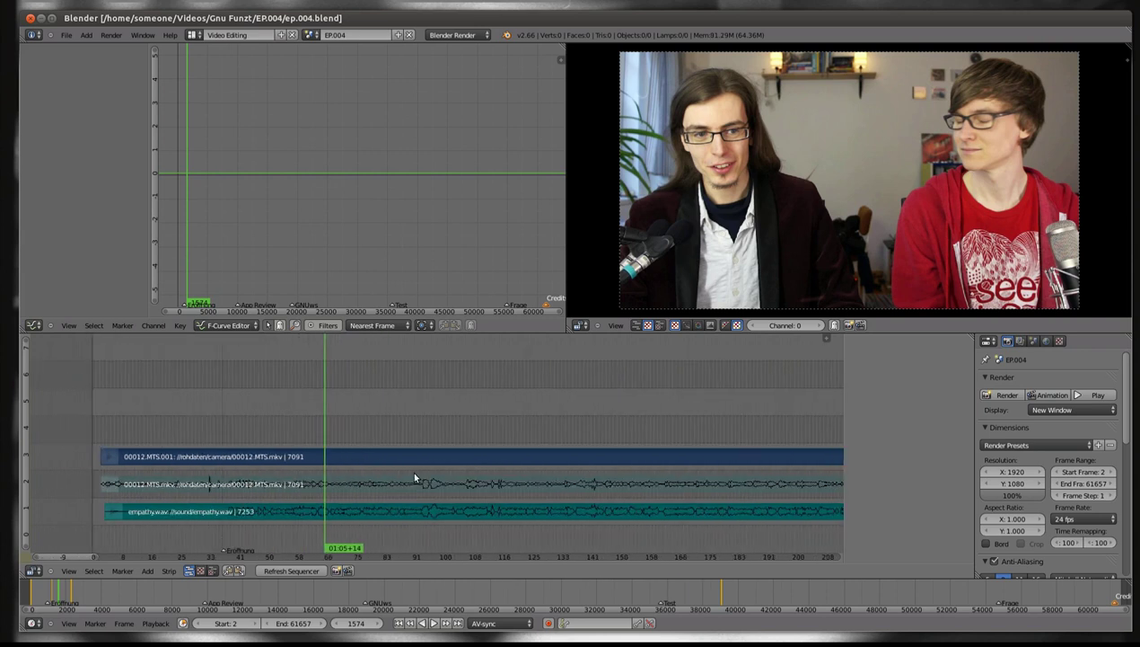
{"action": "scroll", "coordinate": [410, 469], "scroll_direction": "down", "scroll_amount": 2}
{"action": "scroll", "coordinate": [332, 492], "scroll_direction": "up", "scroll_amount": 4}
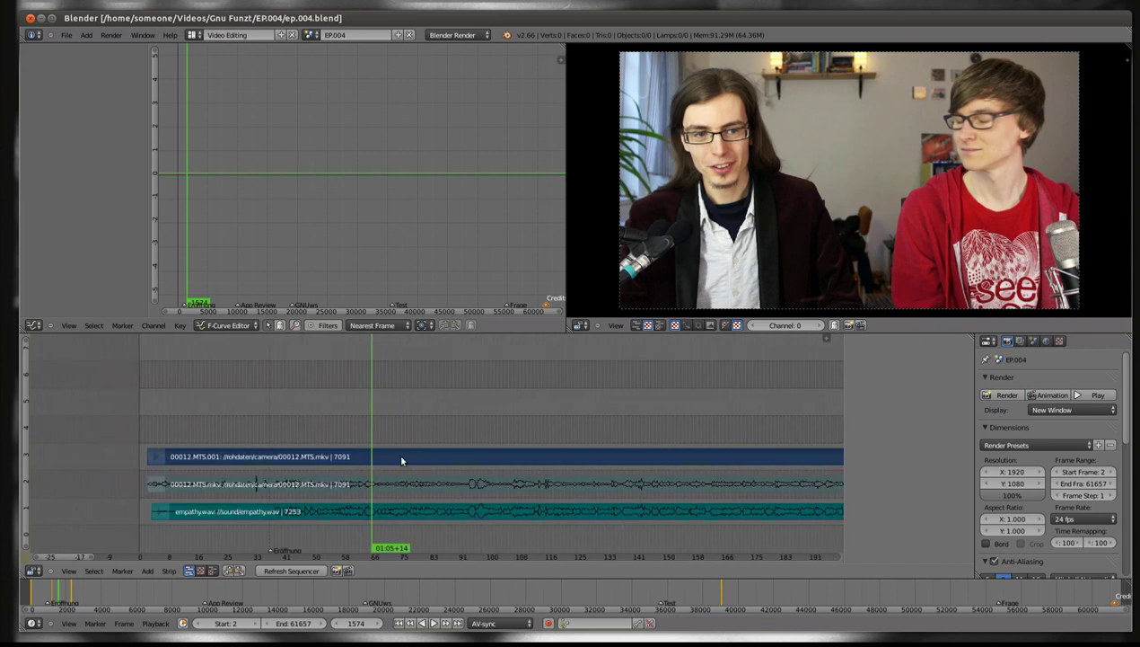
{"action": "key", "text": "n"}
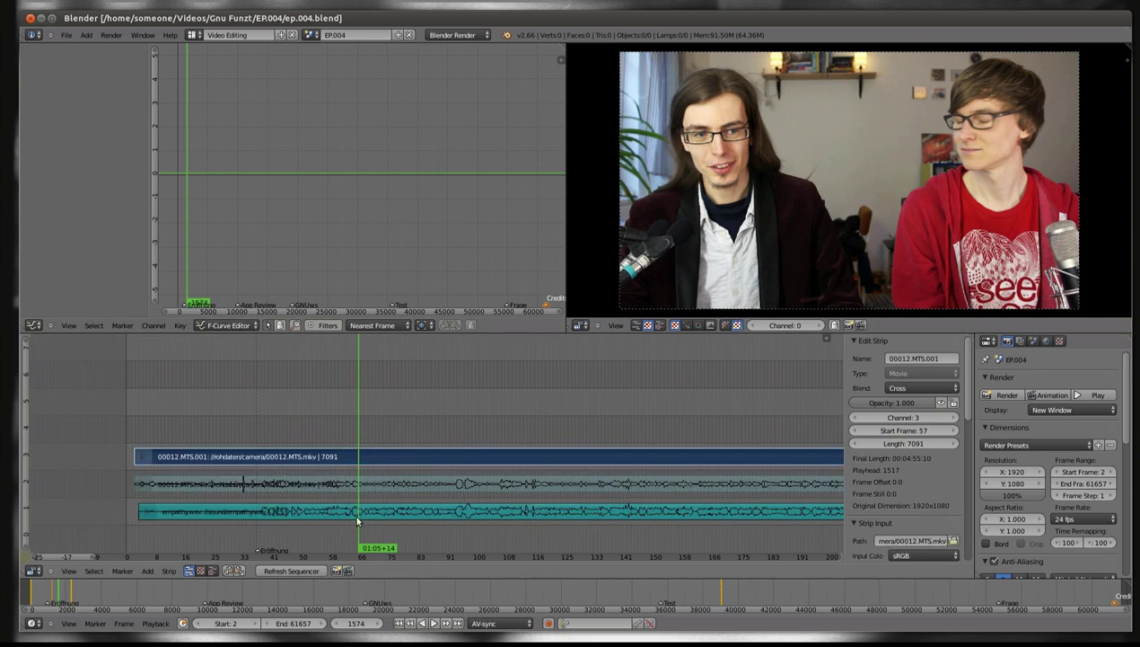
Inspect the settings of the camera audio and empathy.wav strips
{"action": "right_click", "coordinate": [369, 483]}
{"action": "right_click", "coordinate": [719, 486]}
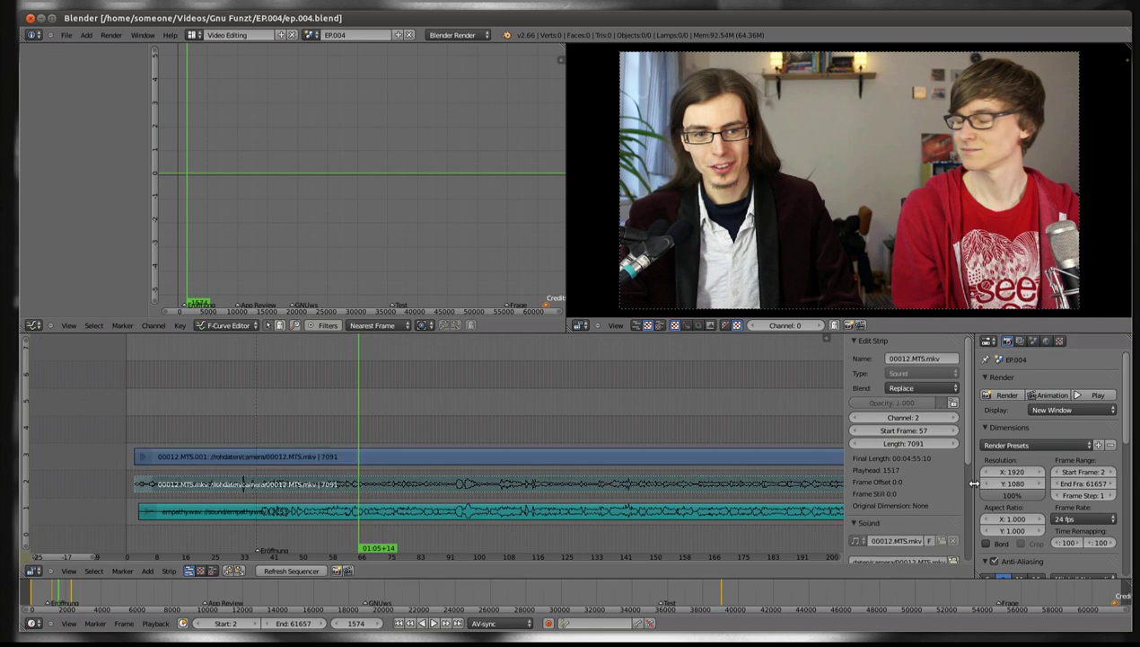
{"action": "right_click", "coordinate": [382, 512]}
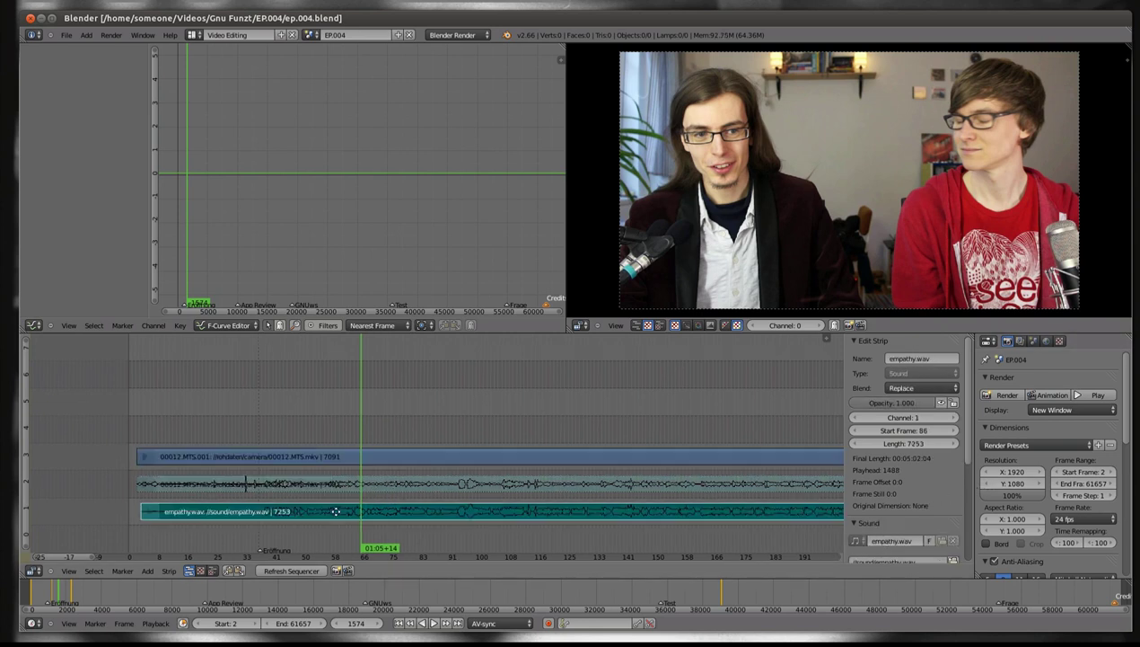
{"action": "scroll", "coordinate": [542, 457], "scroll_direction": "left", "scroll_amount": 5}
{"action": "scroll", "coordinate": [453, 492], "scroll_direction": "up", "scroll_amount": 3}
{"action": "scroll", "coordinate": [481, 503], "scroll_direction": "up", "scroll_amount": 2}
{"action": "scroll", "coordinate": [486, 508], "scroll_direction": "down", "scroll_amount": 4}
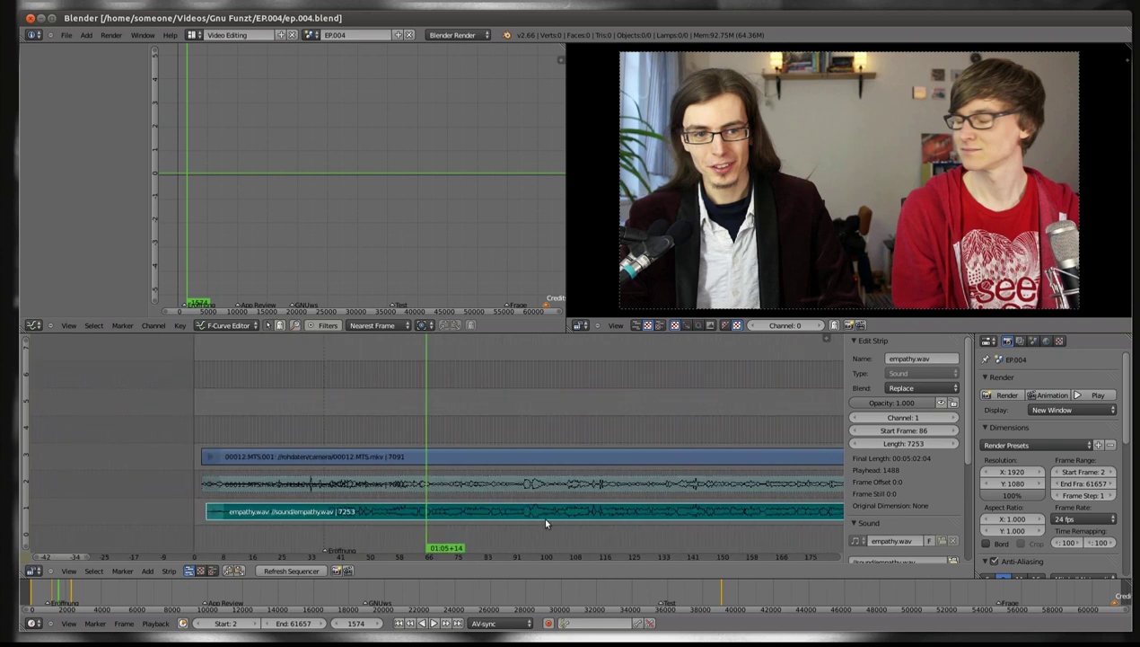
{"action": "scroll", "coordinate": [369, 458], "scroll_direction": "up", "scroll_amount": 4}
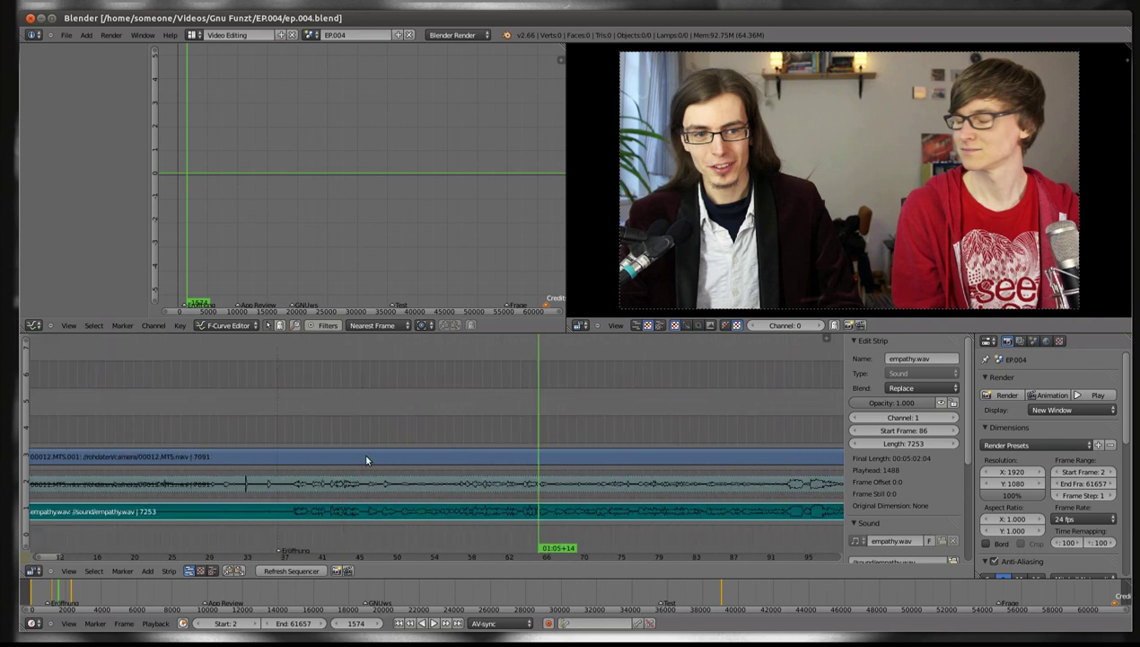
{"action": "scroll", "coordinate": [370, 458], "scroll_direction": "down", "scroll_amount": 4}
Step out of the nested meta strip and peek inside MetaStrip.002
{"action": "key", "text": "Tab"}
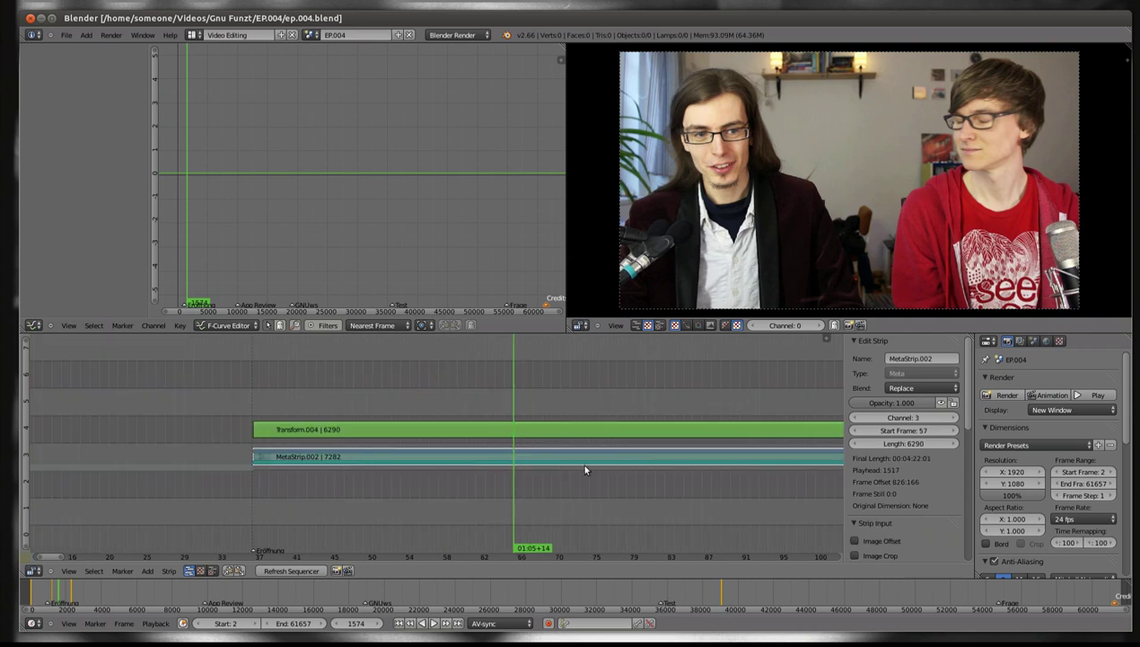
{"action": "scroll", "coordinate": [558, 405], "scroll_direction": "right", "scroll_amount": 3}
{"action": "scroll", "coordinate": [553, 401], "scroll_direction": "right", "scroll_amount": 2}
{"action": "scroll", "coordinate": [545, 397], "scroll_direction": "left", "scroll_amount": 1}
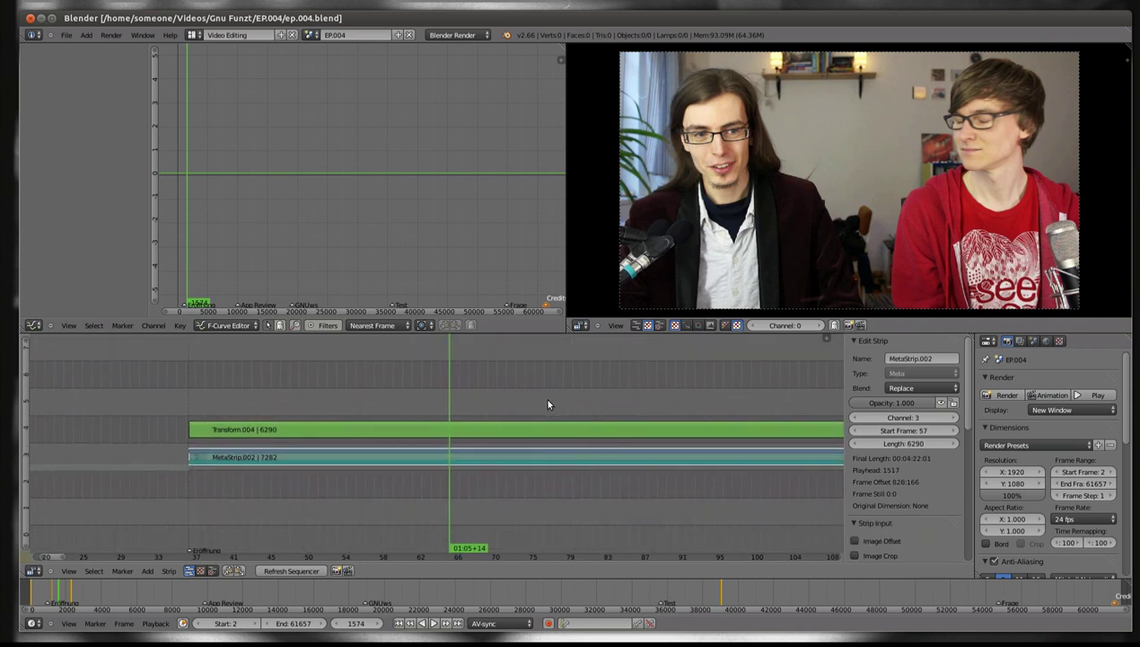
{"action": "scroll", "coordinate": [422, 465], "scroll_direction": "right", "scroll_amount": 1}
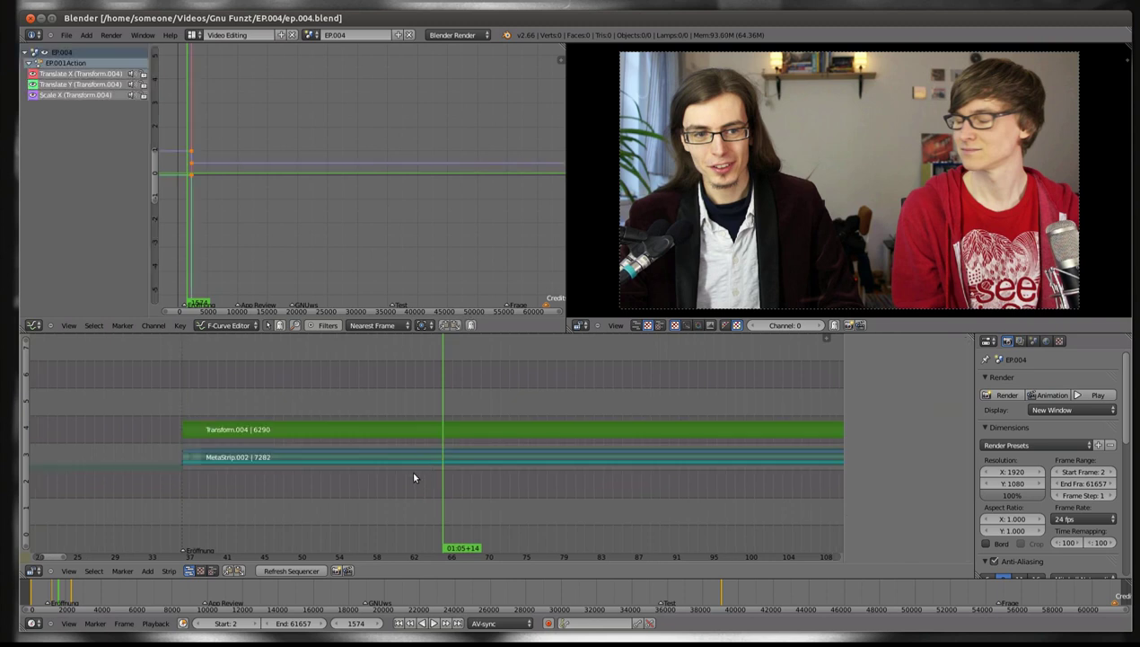
{"action": "key", "text": "Tab"}
{"action": "key", "text": "Tab"}
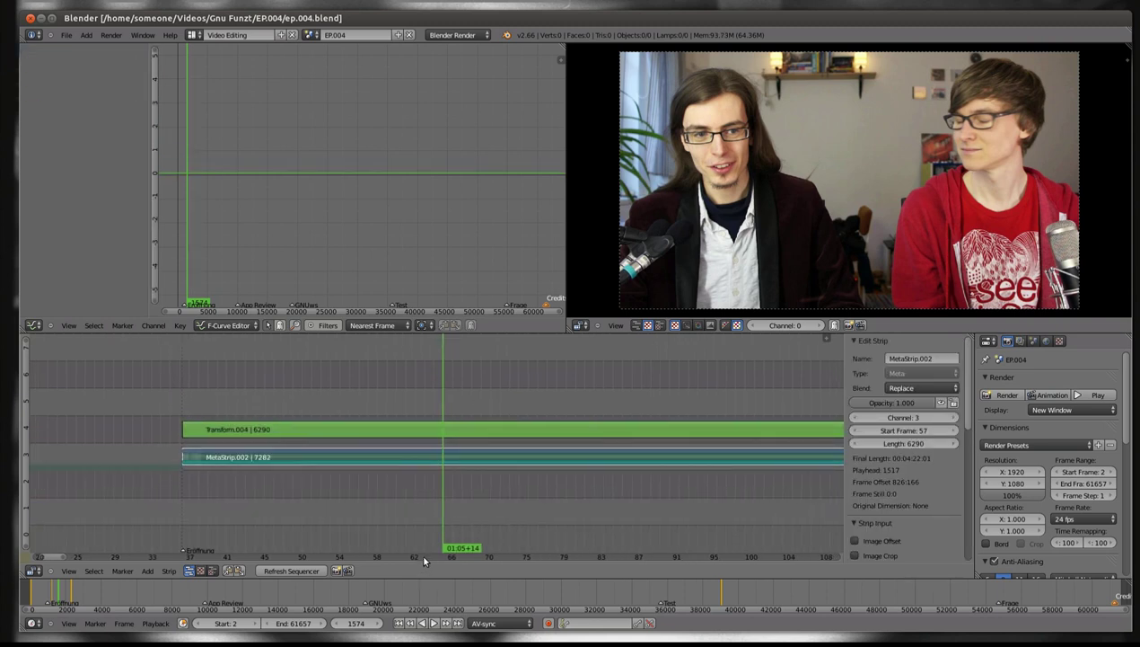
{"action": "scroll", "coordinate": [424, 557], "scroll_direction": "left", "scroll_amount": 1}
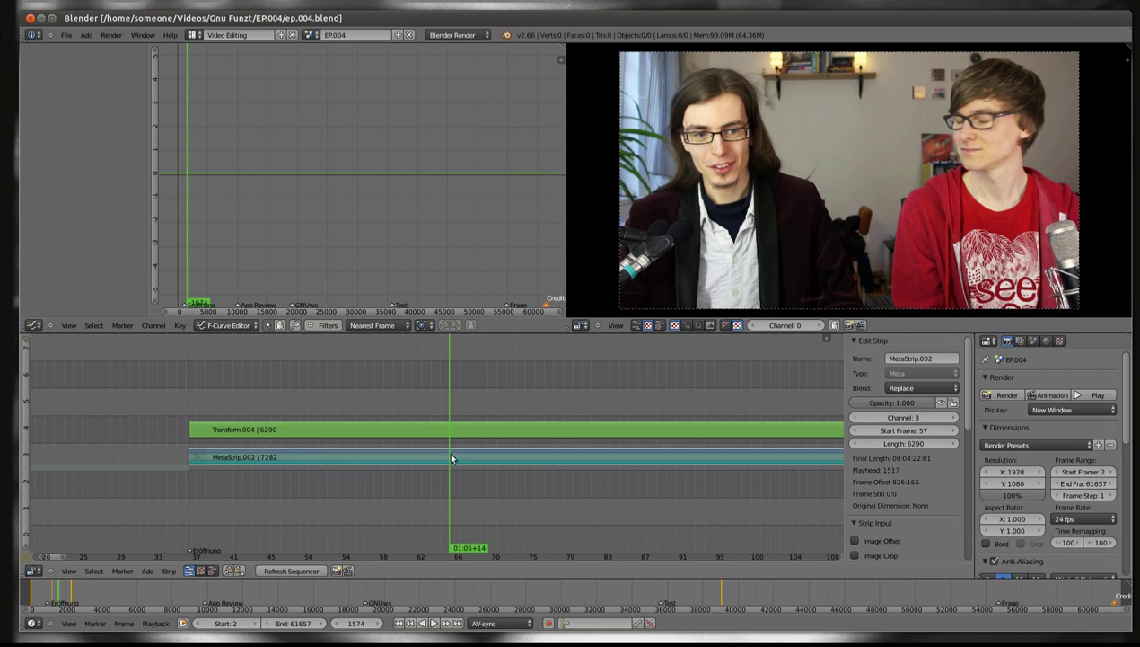
{"action": "scroll", "coordinate": [454, 444], "scroll_direction": "right", "scroll_amount": 1}
{"action": "scroll", "coordinate": [463, 435], "scroll_direction": "left", "scroll_amount": 1}
Inspect Transform.004's keyframed Translate and Scale curves, then jump the playhead forward
{"action": "right_click", "coordinate": [530, 430]}
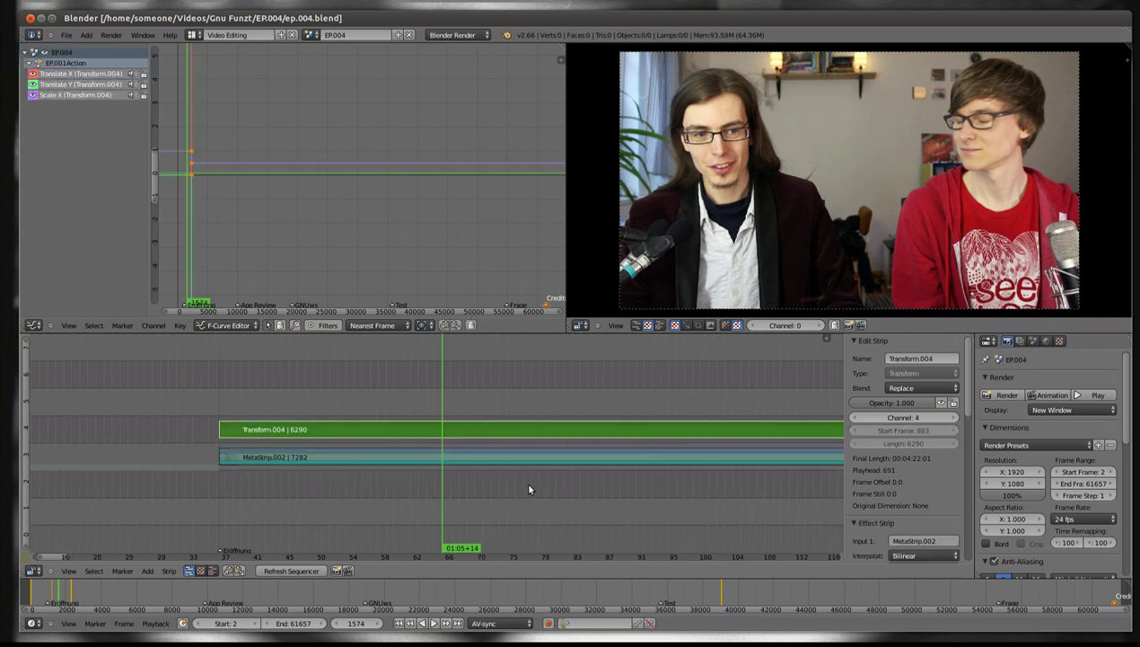
{"action": "scroll", "coordinate": [532, 485], "scroll_direction": "down", "scroll_amount": 5}
{"action": "key", "text": "Up"}
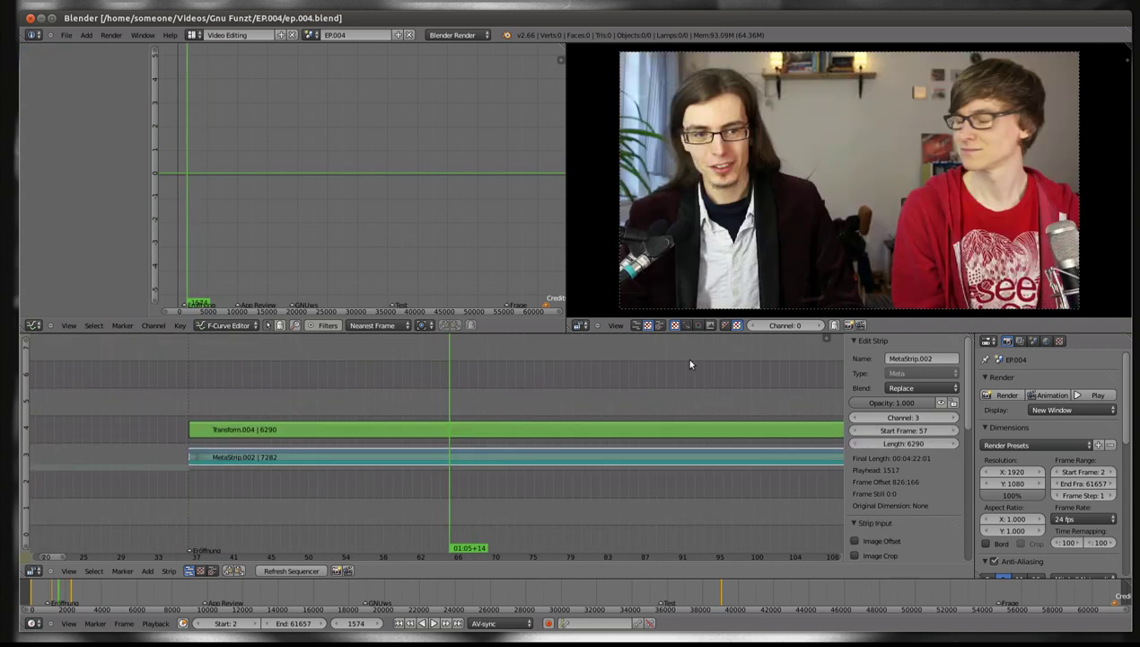
{"action": "key", "text": "Up"}
Scrub back to around 01:22+09 and play the edit to the cropped empathy.webm.mkv capture
{"action": "mouse_move", "coordinate": [563, 366]}
{"action": "left_mouse_down"}
{"action": "mouse_move", "coordinate": [301, 369]}
{"action": "mouse_move", "coordinate": [318, 373]}
{"action": "left_mouse_up"}
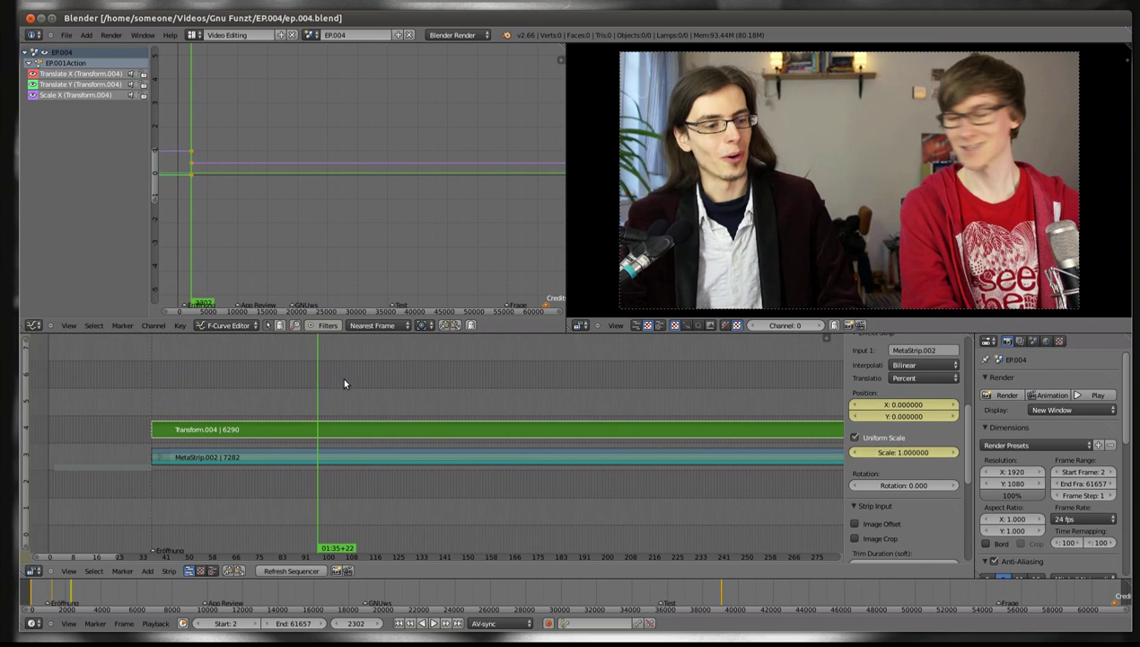
{"action": "key", "text": "alt+a"}
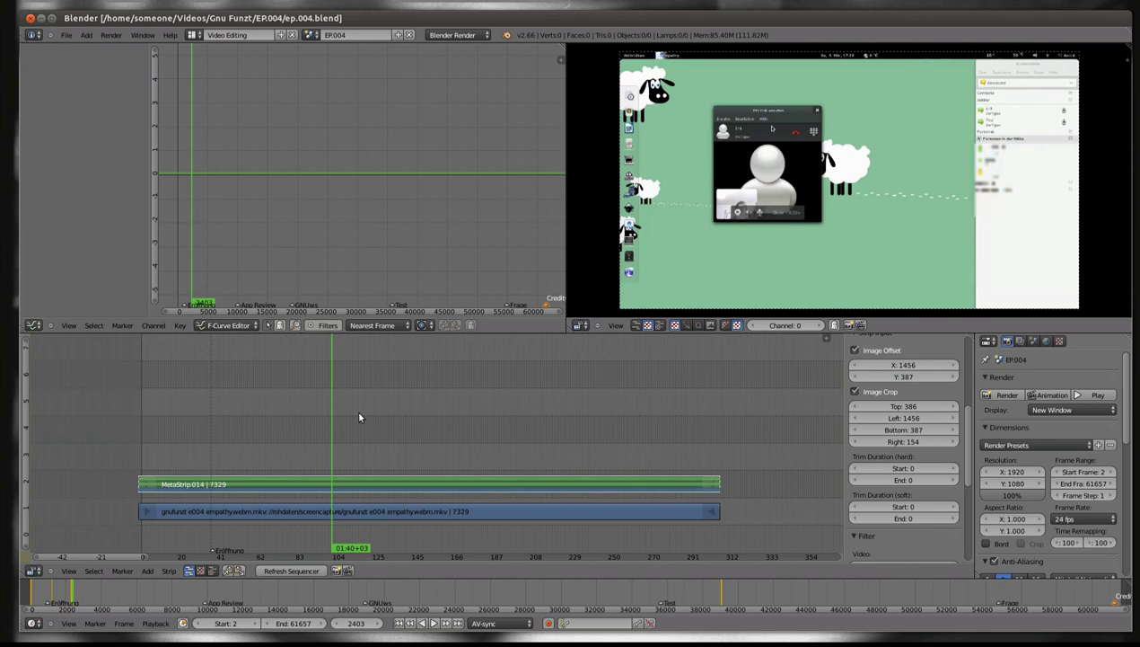
Return to the top level, move the playhead to 03:58+14 and re-enter the episode meta strip
{"action": "key", "text": "Tab"}
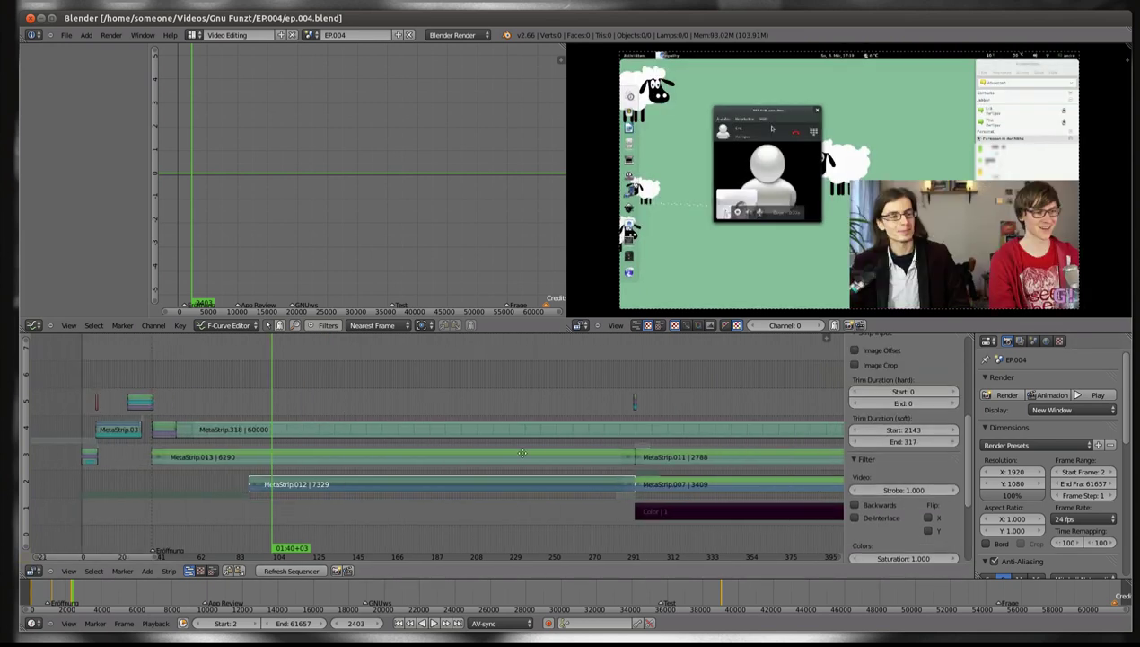
{"action": "scroll", "coordinate": [521, 453], "scroll_direction": "right", "scroll_amount": 8}
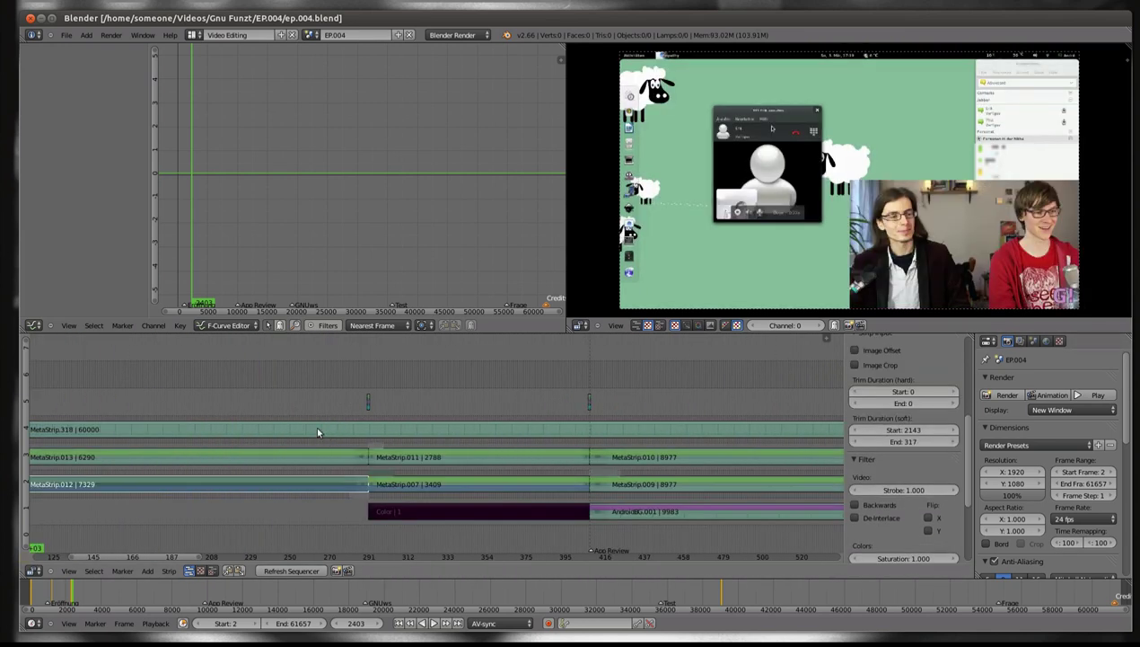
{"action": "key", "text": "Tab"}
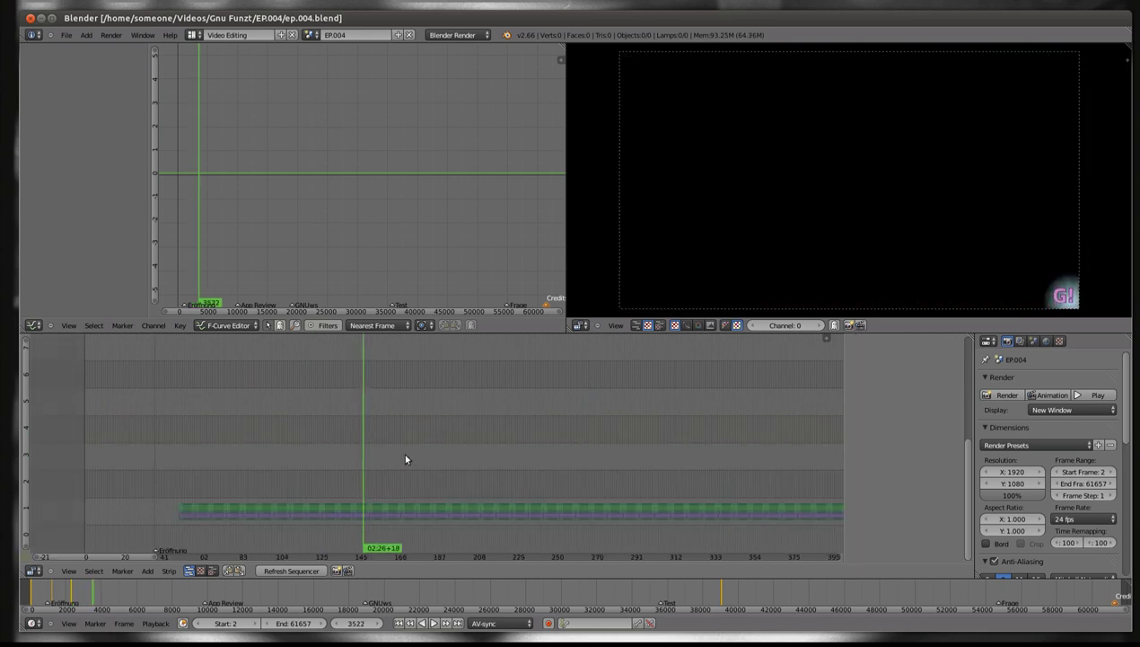
{"action": "left_click_drag", "start_coordinate": [405, 459], "coordinate": [539, 445]}
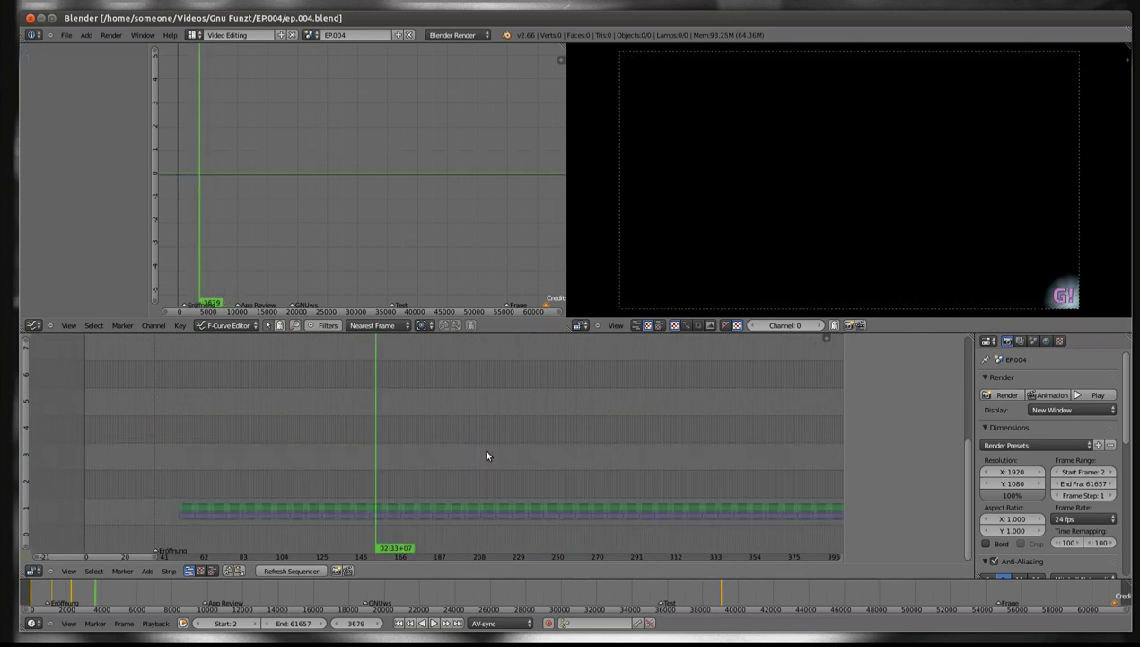
{"action": "key", "text": "Tab"}
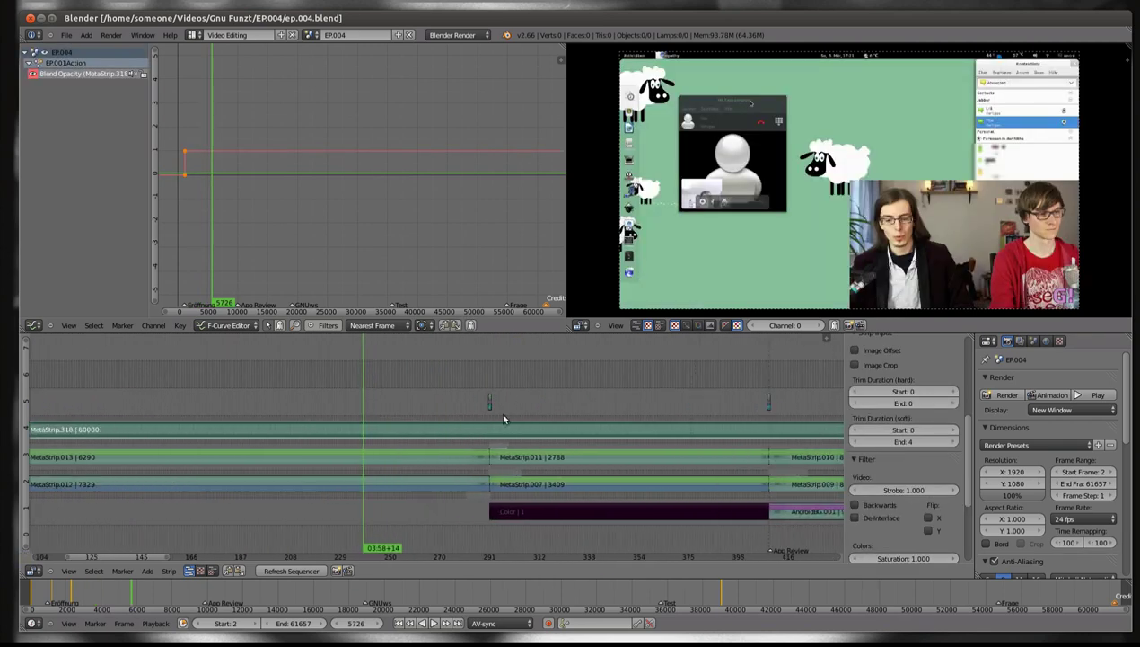
{"action": "scroll", "coordinate": [427, 395], "scroll_direction": "down", "scroll_amount": 4}
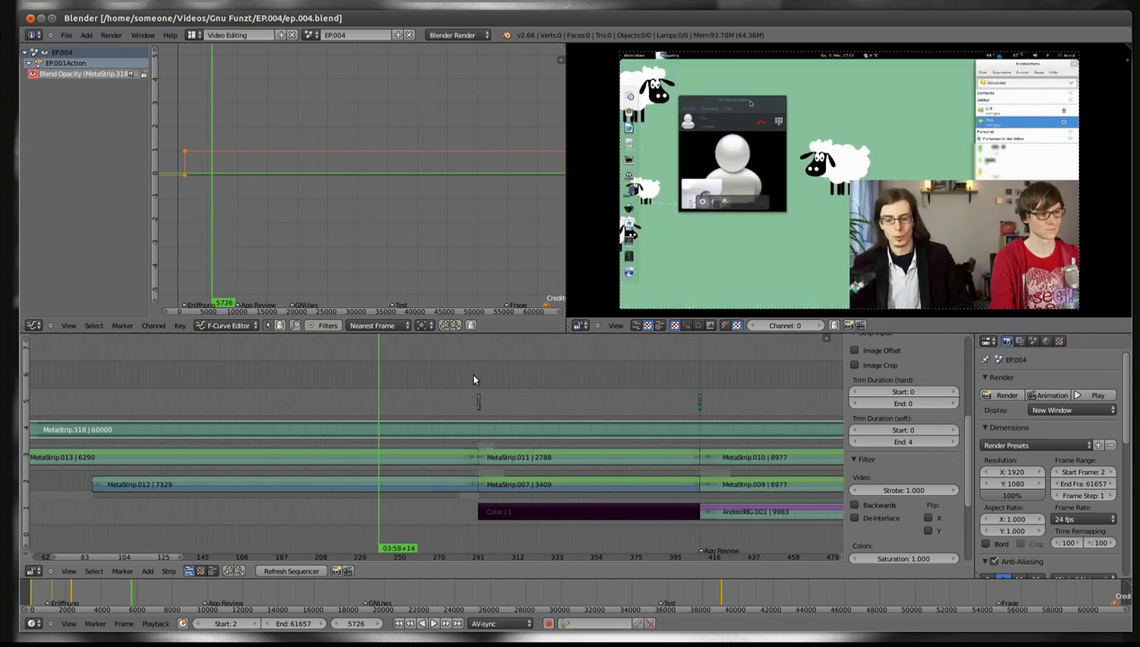
Play the wipe transition at frame 291, then zoom onto its wipe, PNG and sound strips
{"action": "left_click", "coordinate": [474, 379]}
{"action": "scroll", "coordinate": [505, 407], "scroll_direction": "up", "scroll_amount": 5}
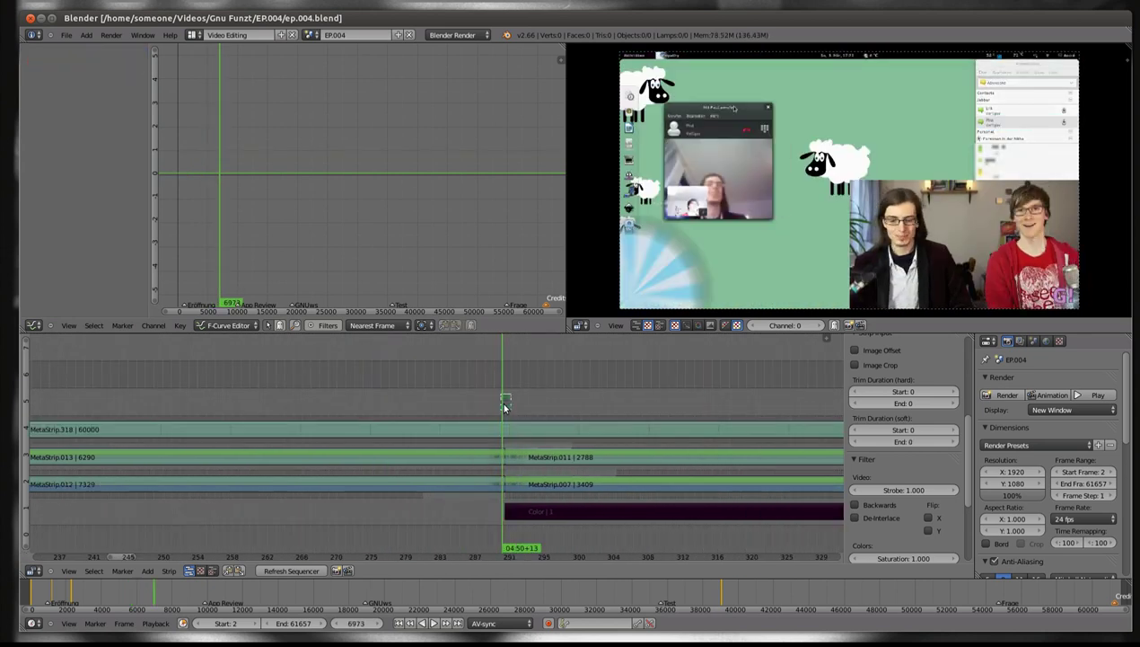
{"action": "left_click_drag", "start_coordinate": [504, 407], "coordinate": [509, 402]}
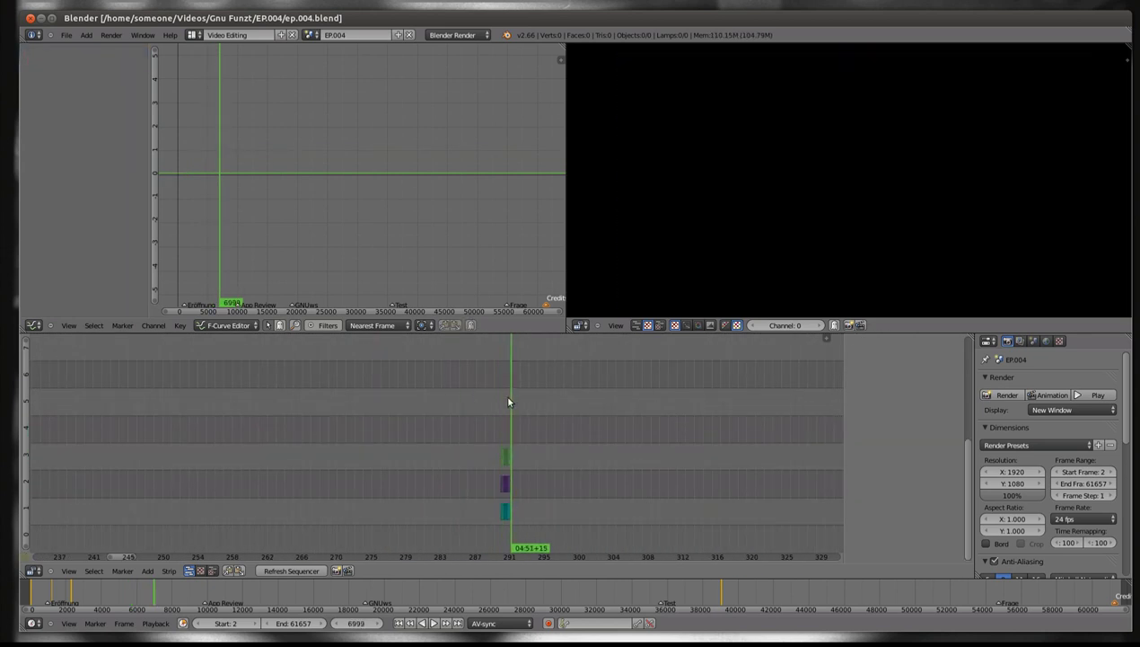
{"action": "key", "text": "shift+alt+a"}
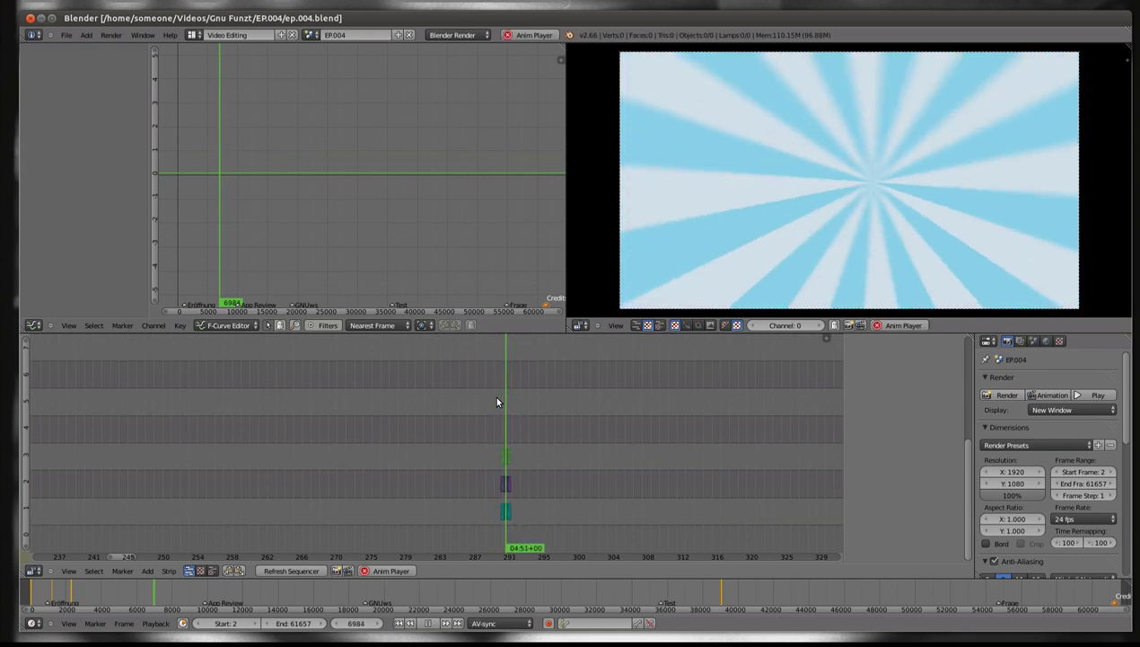
{"action": "key", "text": "alt+a"}
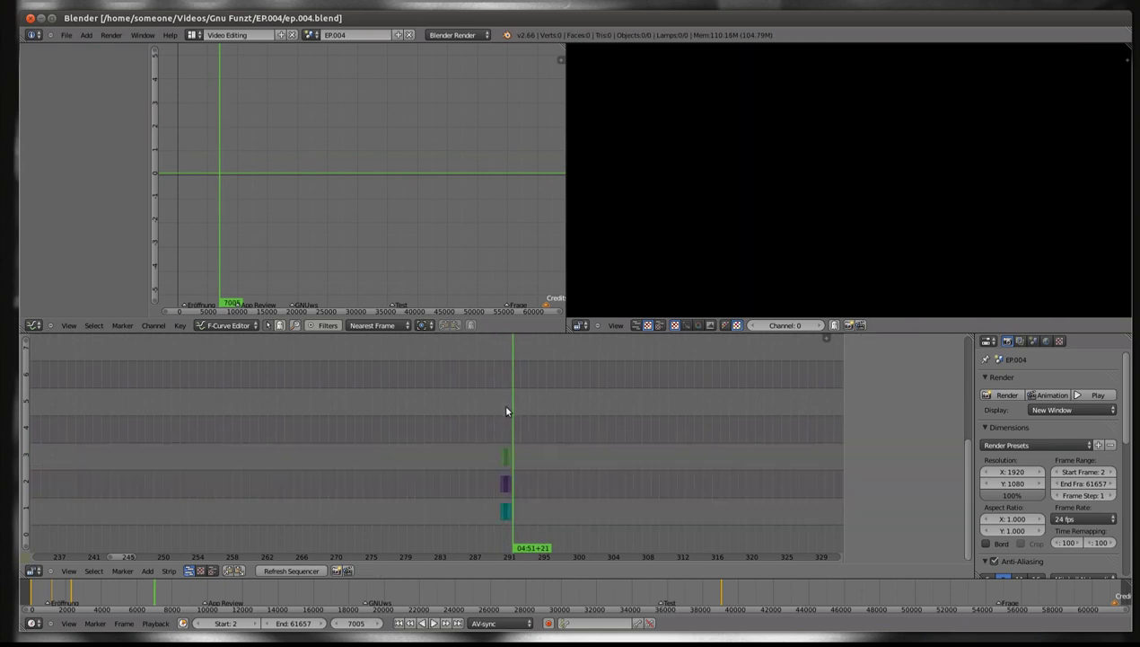
{"action": "scroll", "coordinate": [582, 440], "scroll_direction": "up", "scroll_amount": 5}
{"action": "scroll", "coordinate": [630, 421], "scroll_direction": "right", "scroll_amount": 3}
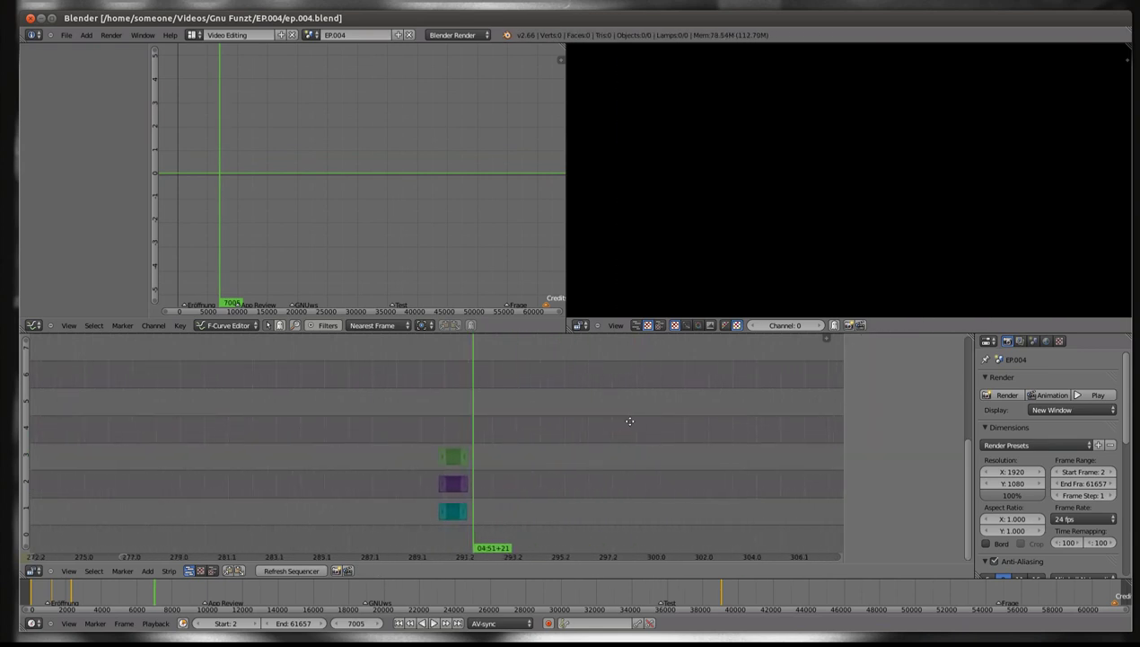
{"action": "scroll", "coordinate": [657, 425], "scroll_direction": "up", "scroll_amount": 5}
{"action": "scroll", "coordinate": [710, 512], "scroll_direction": "up", "scroll_amount": 4}
Check the Wipe, 0001.008 image and sound.006 strips, scrubbing to preview the sunburst frames
{"action": "scroll", "coordinate": [531, 444], "scroll_direction": "up", "scroll_amount": 3}
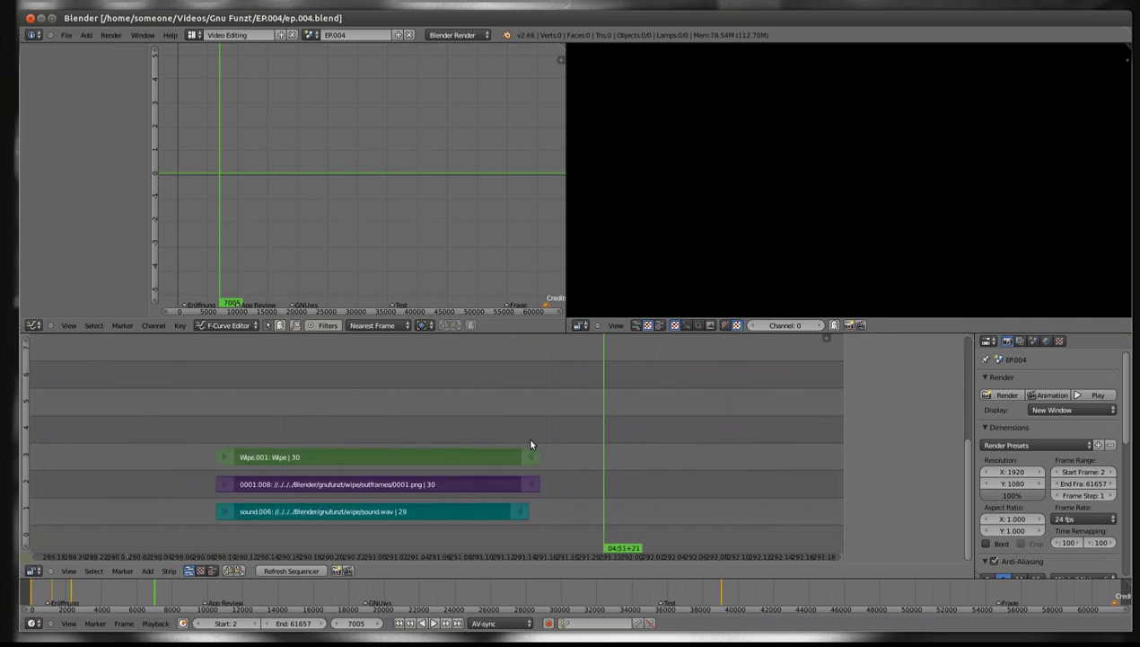
{"action": "scroll", "coordinate": [384, 535], "scroll_direction": "down", "scroll_amount": 2}
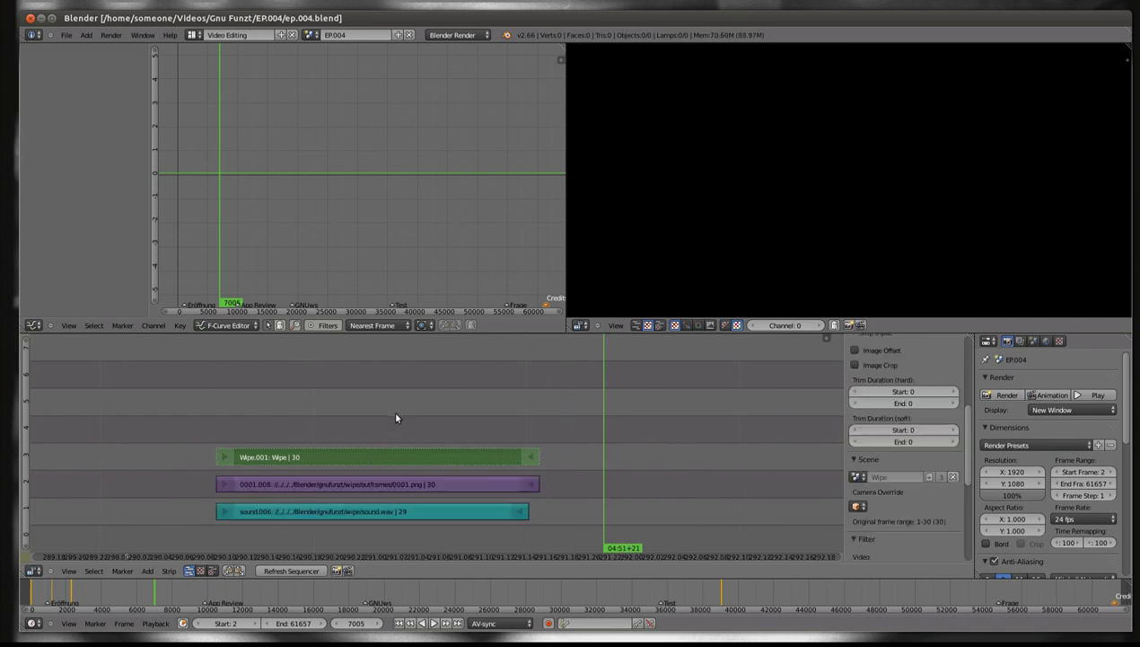
{"action": "left_click", "coordinate": [368, 461]}
{"action": "scroll", "coordinate": [368, 461], "scroll_direction": "up", "scroll_amount": 2}
{"action": "mouse_move", "coordinate": [409, 374]}
{"action": "left_mouse_down"}
{"action": "mouse_move", "coordinate": [296, 383]}
{"action": "mouse_move", "coordinate": [353, 382]}
{"action": "mouse_move", "coordinate": [378, 484]}
{"action": "left_mouse_up"}
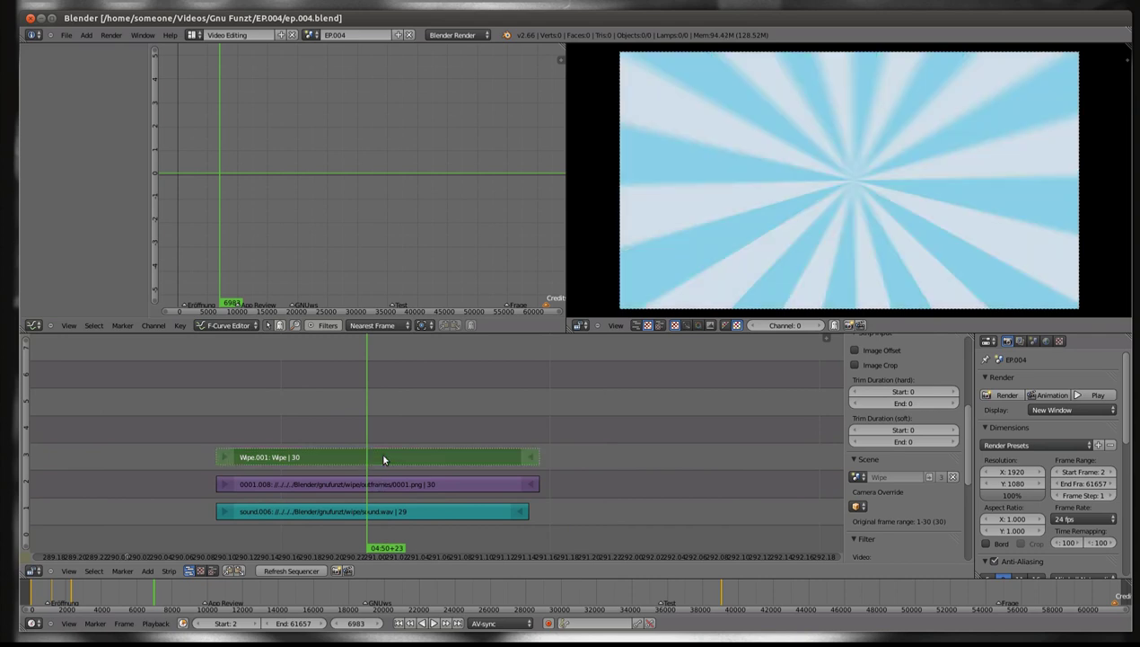
{"action": "left_click", "coordinate": [413, 486]}
{"action": "left_click_drag", "start_coordinate": [431, 396], "coordinate": [443, 409]}
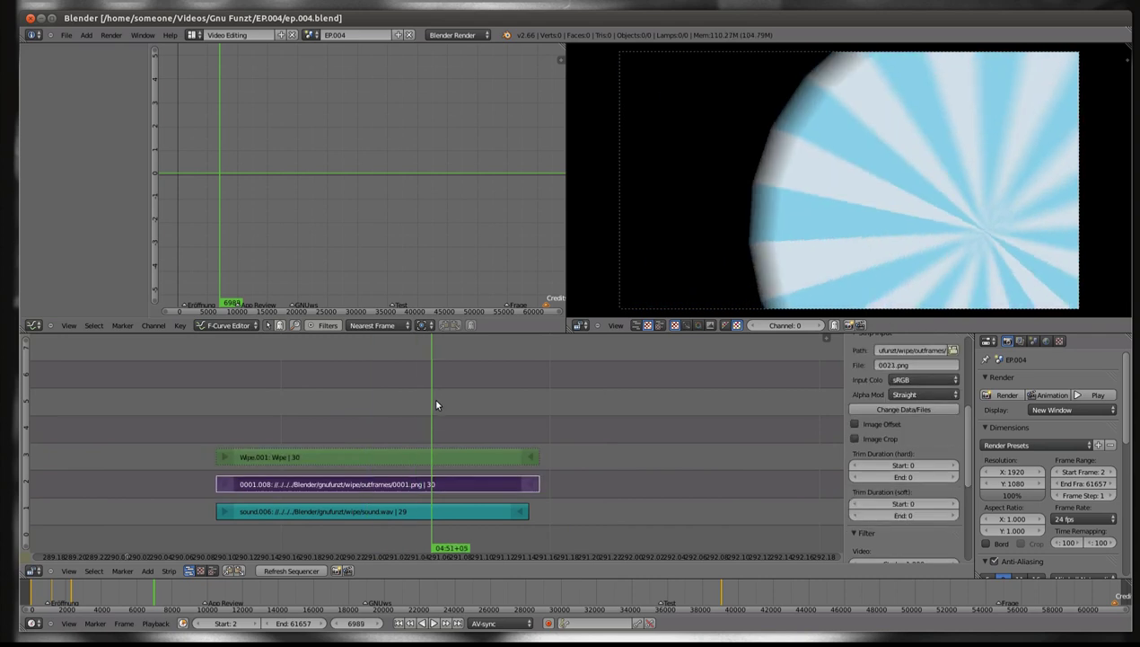
{"action": "left_click", "coordinate": [435, 514]}
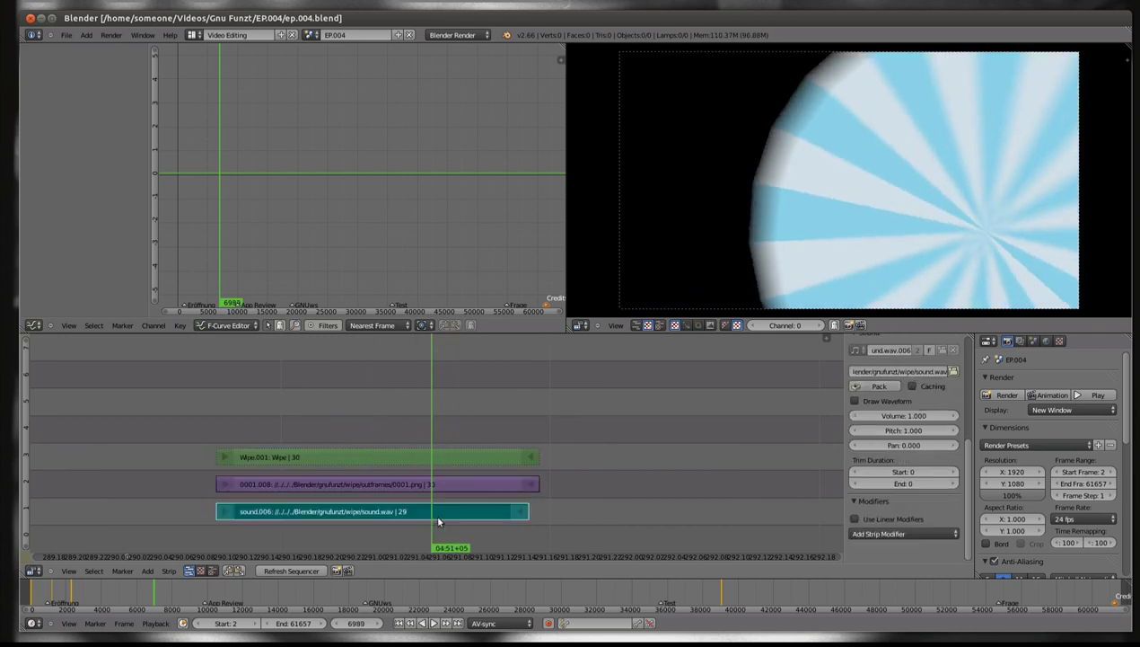
{"action": "left_click_drag", "start_coordinate": [437, 390], "coordinate": [334, 382]}
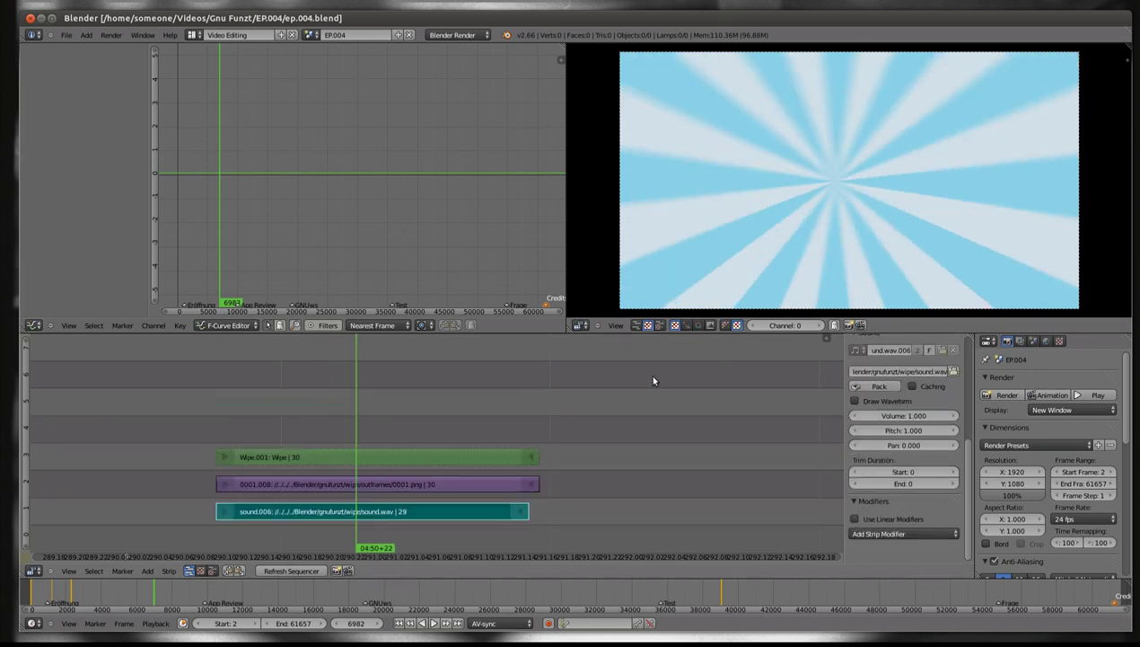
Leave the wipe meta strip and pan past the App Review marker to the Android recording
{"action": "key", "text": "Tab"}
{"action": "key", "text": "Left"}
{"action": "key", "text": "Left"}
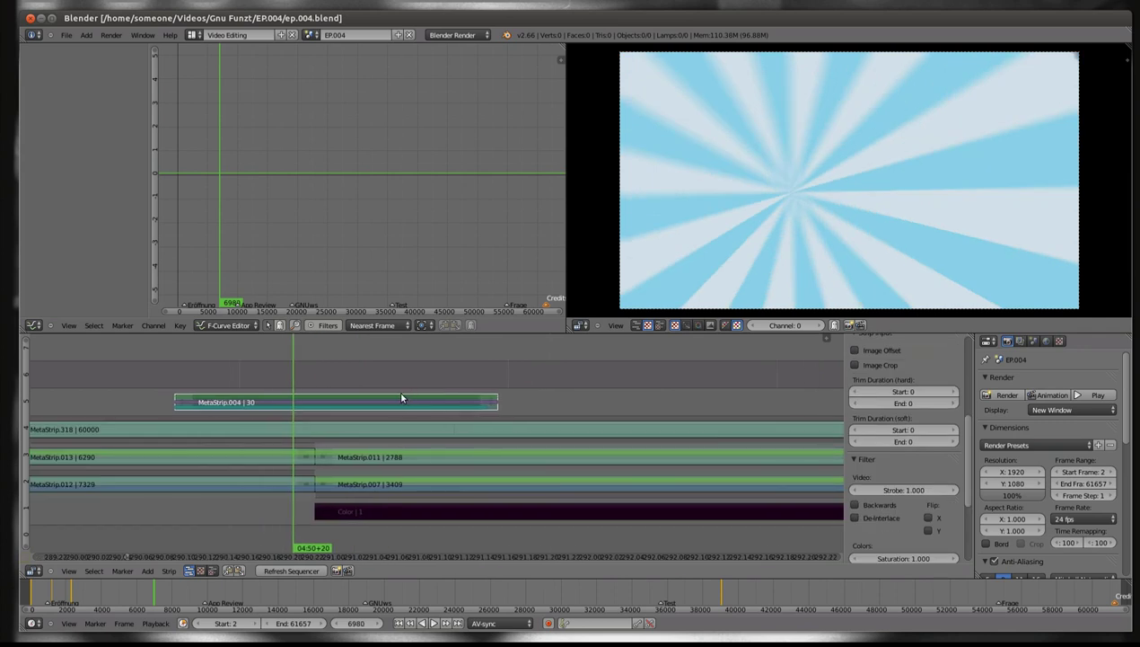
{"action": "scroll", "coordinate": [538, 386], "scroll_direction": "down", "scroll_amount": 2}
{"action": "left_click", "coordinate": [501, 480]}
{"action": "scroll", "coordinate": [361, 388], "scroll_direction": "right", "scroll_amount": 3}
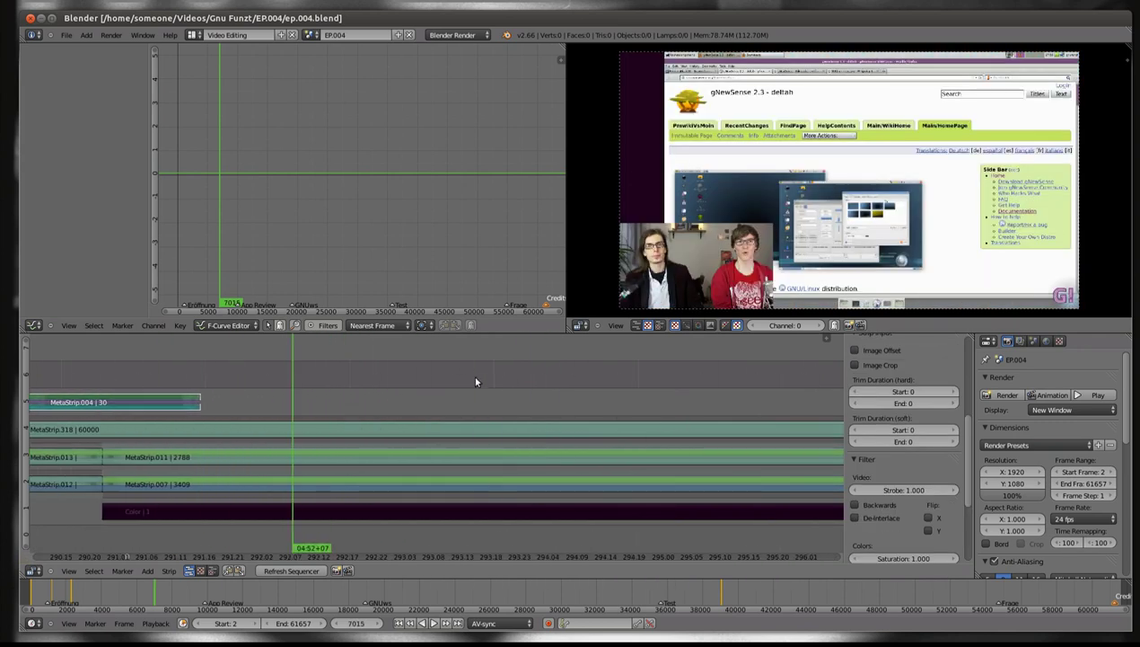
{"action": "scroll", "coordinate": [467, 397], "scroll_direction": "down", "scroll_amount": 5}
{"action": "scroll", "coordinate": [467, 397], "scroll_direction": "right", "scroll_amount": 3}
{"action": "scroll", "coordinate": [638, 463], "scroll_direction": "down", "scroll_amount": 8}
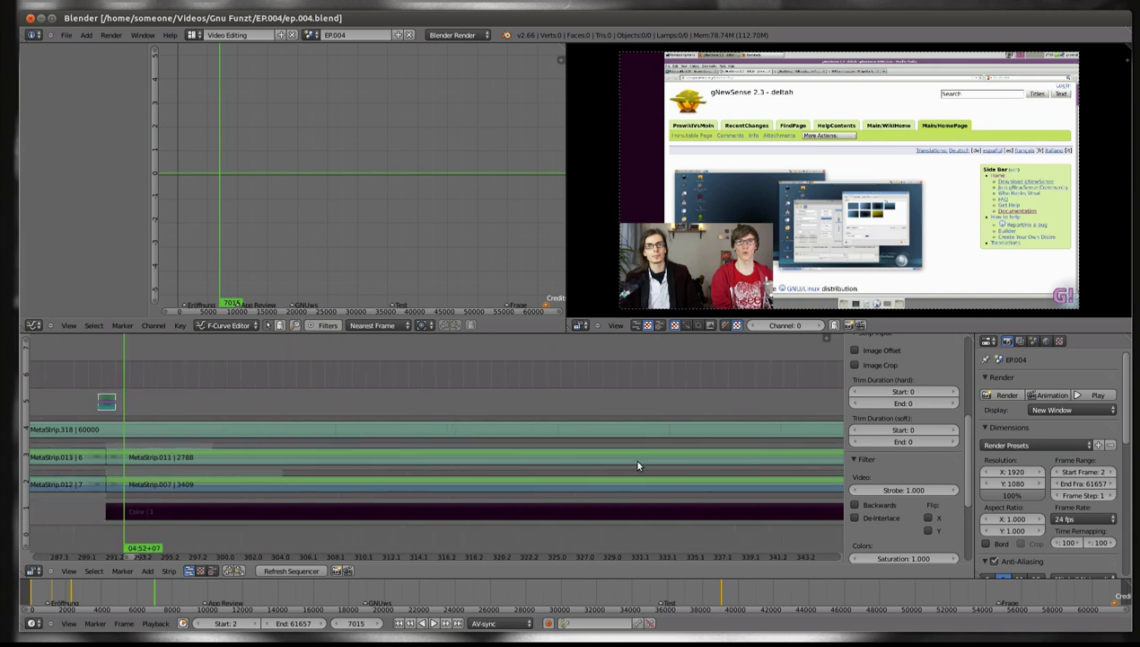
{"action": "scroll", "coordinate": [682, 483], "scroll_direction": "right", "scroll_amount": 5}
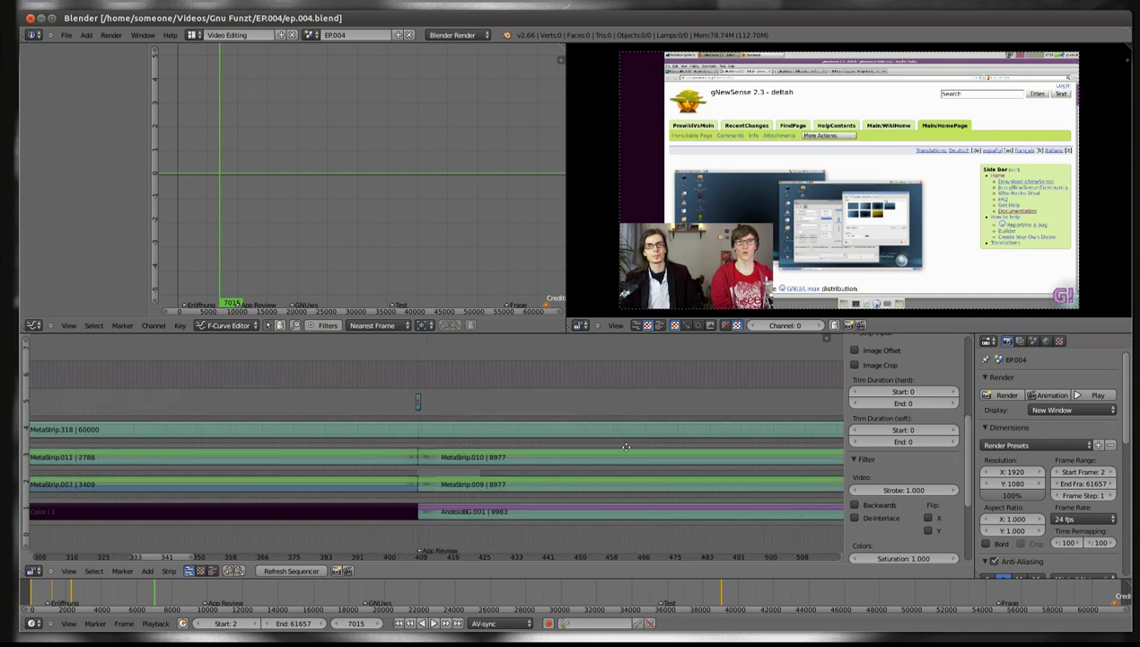
{"action": "scroll", "coordinate": [455, 390], "scroll_direction": "up", "scroll_amount": 10}
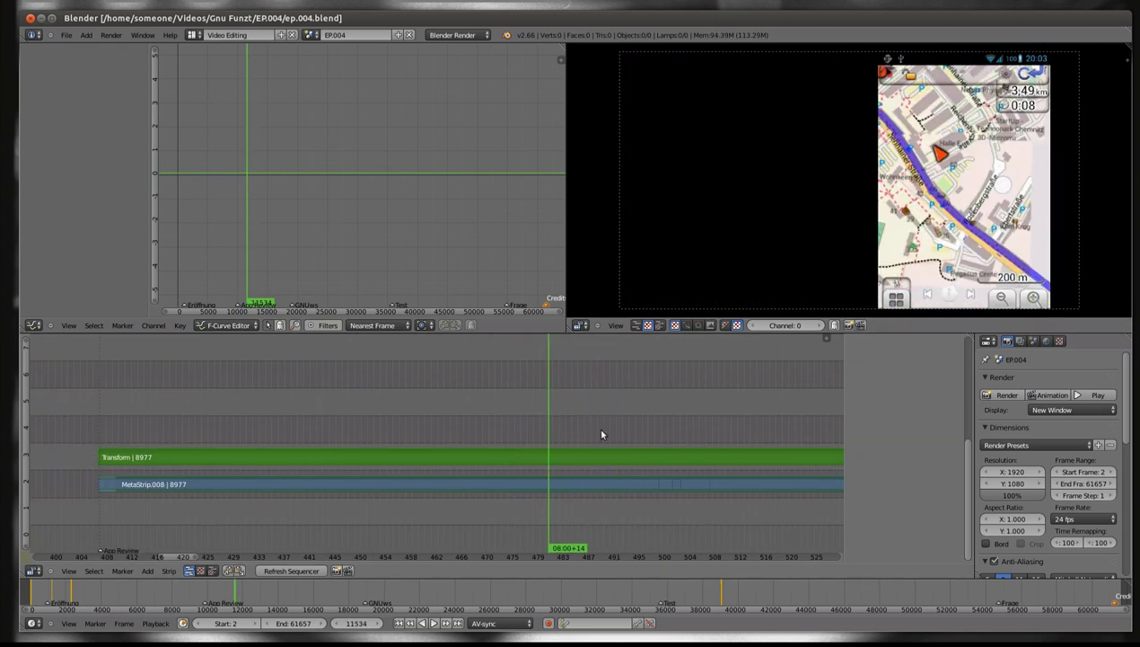
Play through the Android phone map recording
{"action": "key", "text": "alt+a"}
{"action": "key", "text": "Escape"}
{"action": "key", "text": "alt+a"}
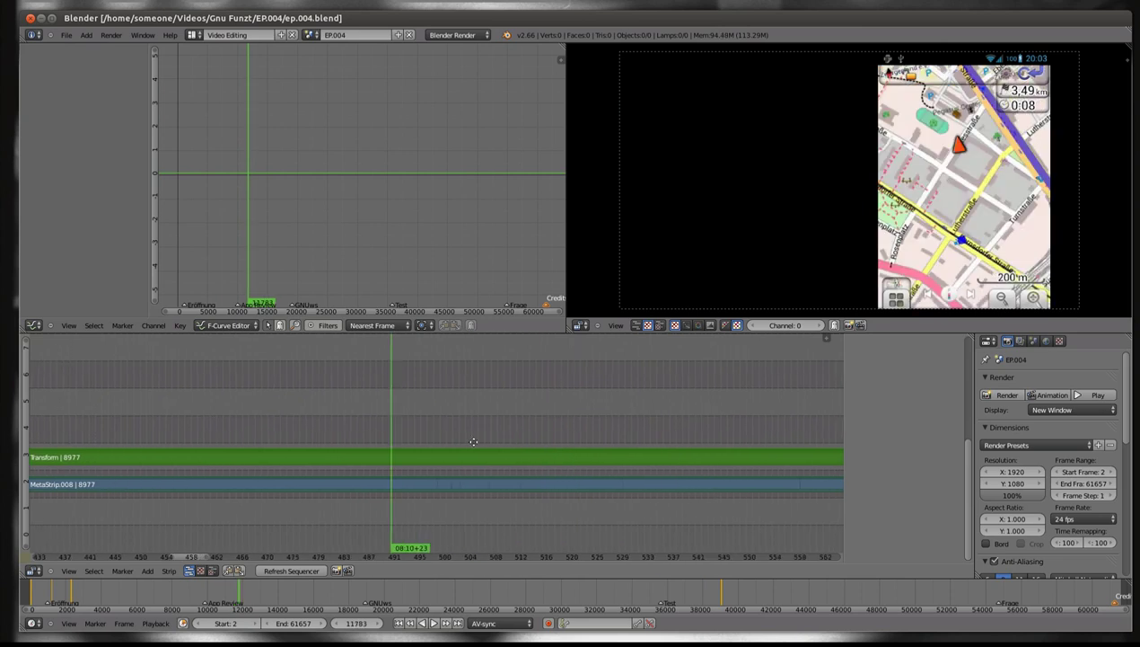
{"action": "scroll", "coordinate": [693, 521], "scroll_direction": "right", "scroll_amount": 5}
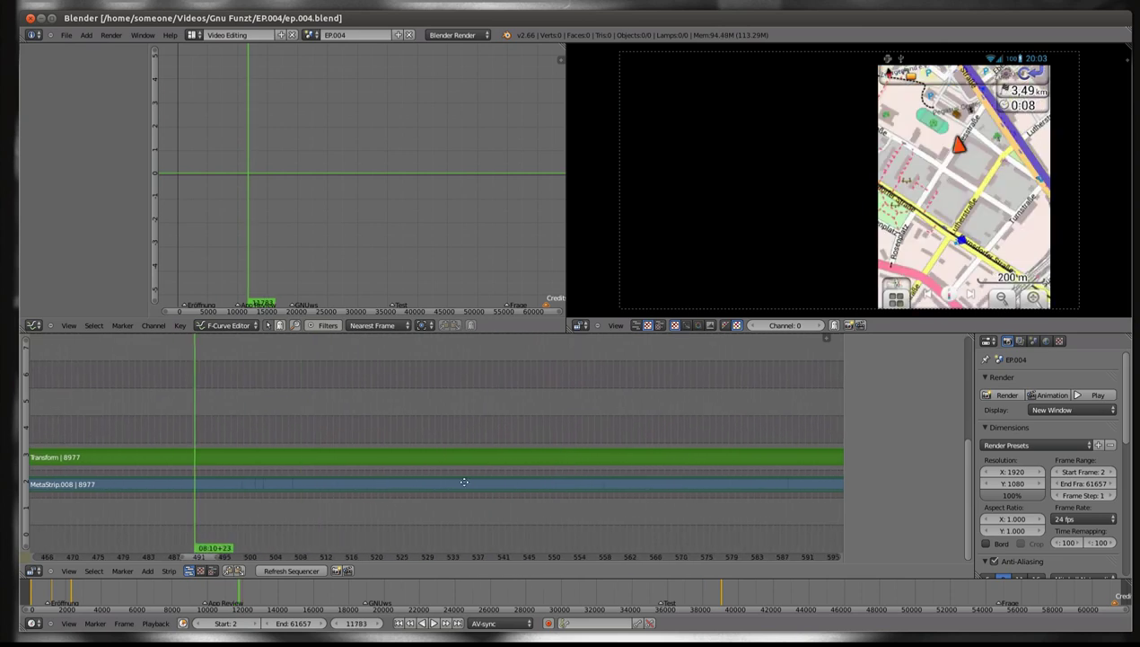
Set the frame to 14396 and enter MetaStrip.008 with its android.004–android.012 clips
{"action": "key", "text": "Tab"}
{"action": "key", "text": "Tab"}
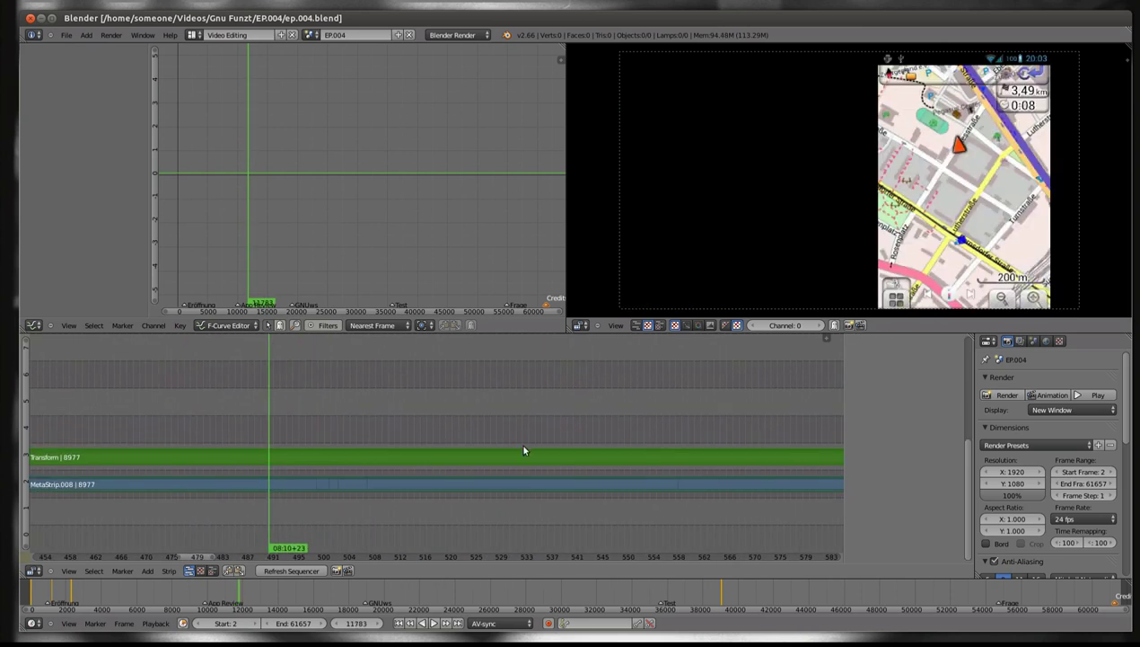
{"action": "key", "text": "Tab"}
{"action": "key", "text": "Tab"}
{"action": "key", "text": "Tab"}
{"action": "scroll", "coordinate": [439, 452], "scroll_direction": "right", "scroll_amount": 5}
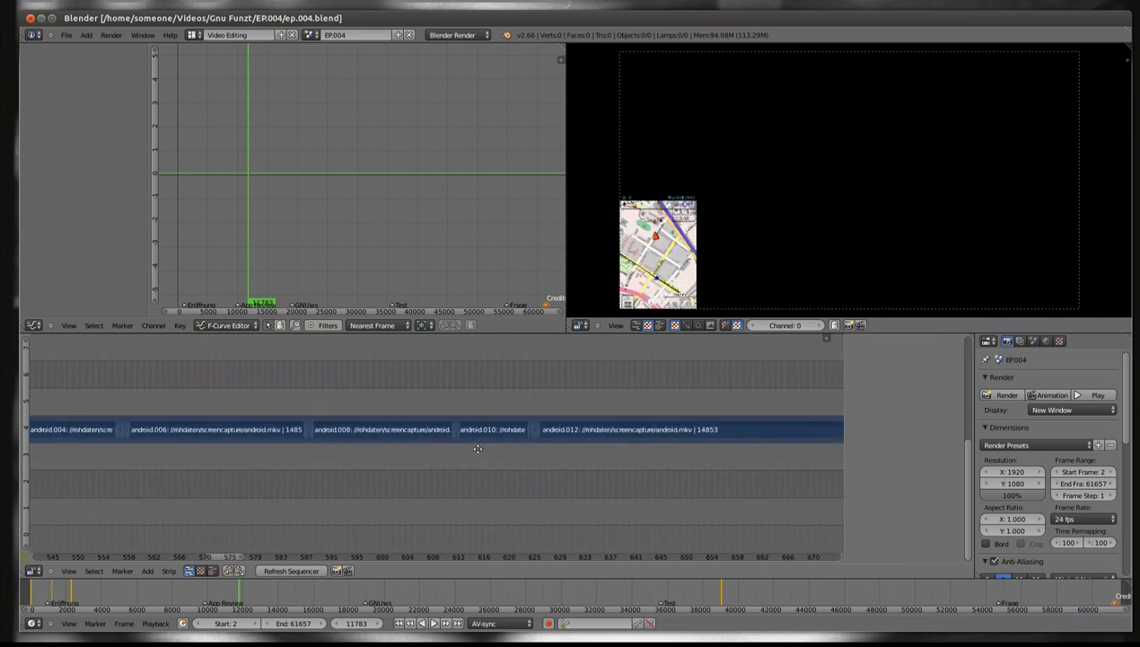
{"action": "left_click_drag", "start_coordinate": [412, 354], "coordinate": [517, 366]}
{"action": "left_click", "coordinate": [438, 365]}
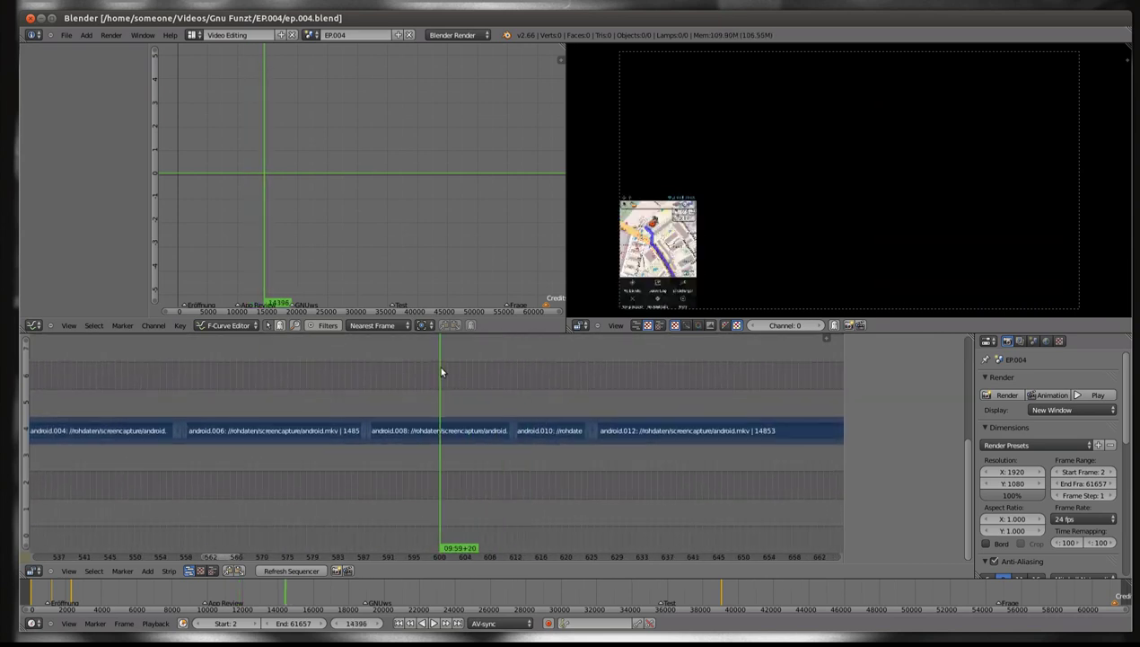
{"action": "key", "text": "Tab"}
{"action": "key", "text": "Tab"}
{"action": "key", "text": "Tab"}
{"action": "key", "text": "Tab"}
{"action": "key", "text": "Tab"}
{"action": "key", "text": "Tab"}
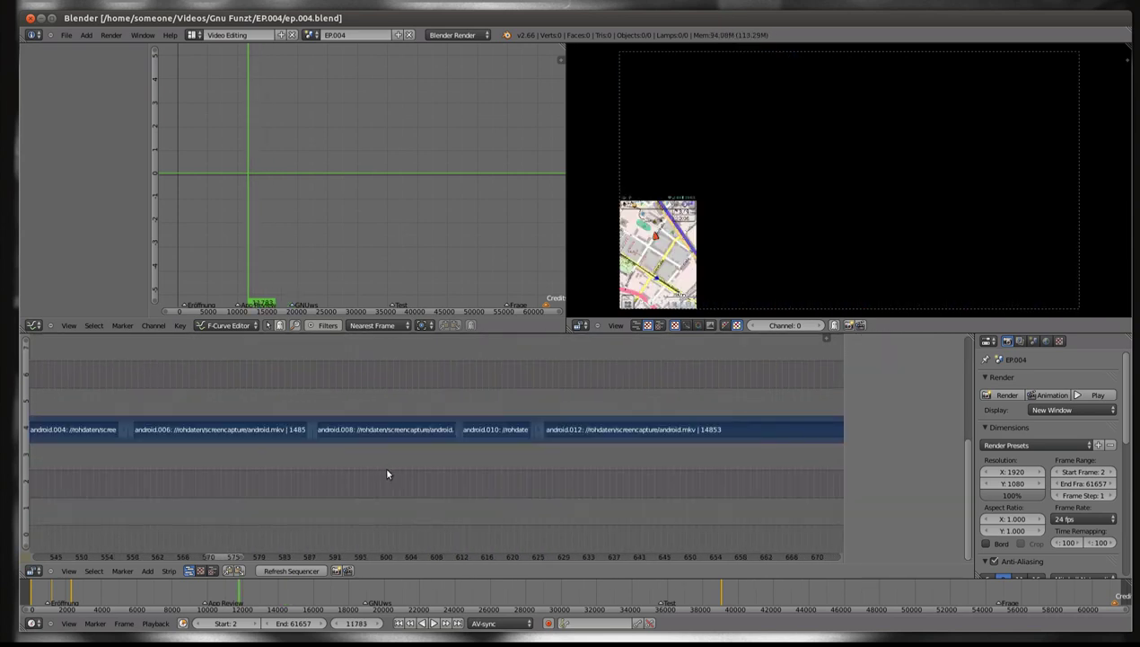
{"action": "key", "text": "Tab"}
{"action": "key", "text": "Tab"}
{"action": "key", "text": "Tab"}
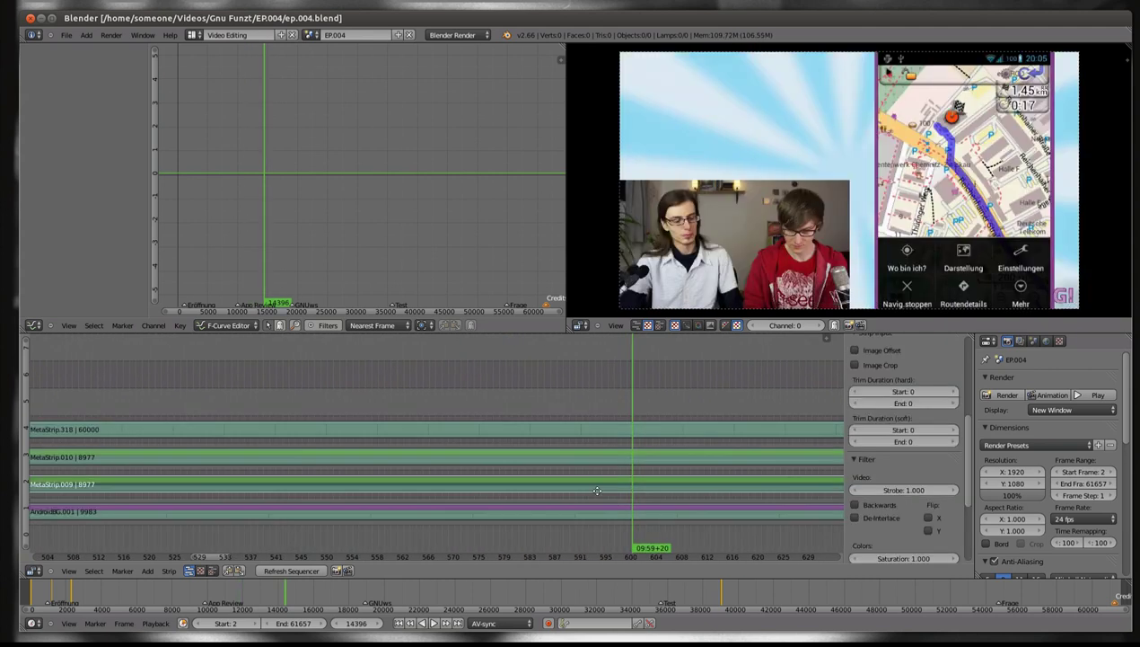
{"action": "key", "text": "Tab"}
{"action": "key", "text": "Tab"}
{"action": "key", "text": "Tab"}
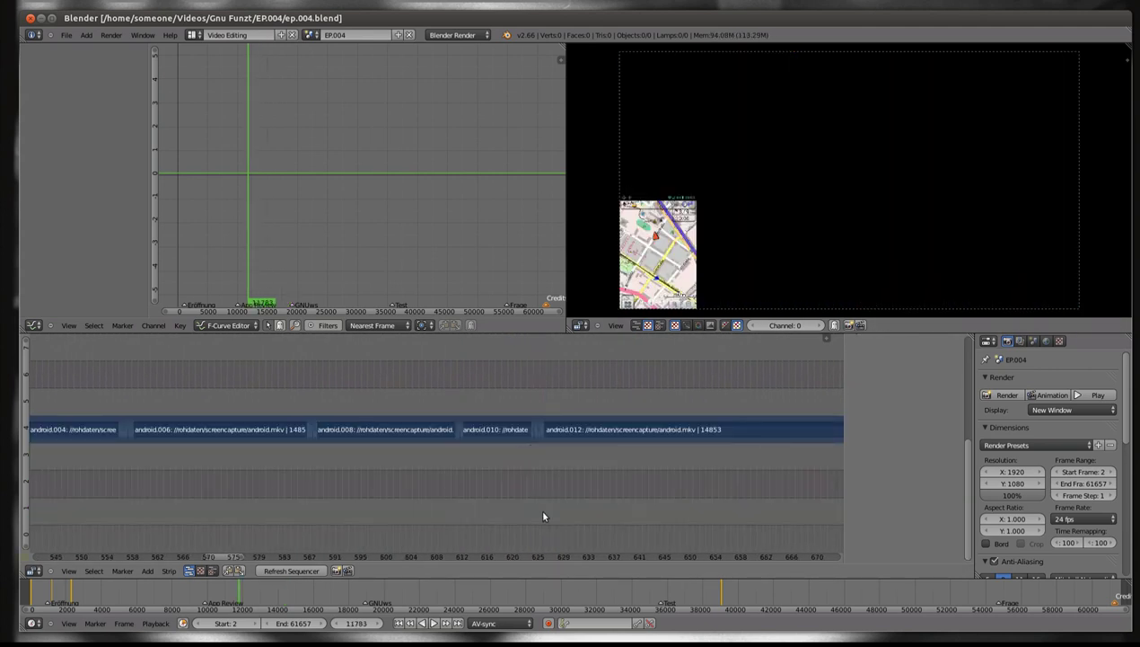
{"action": "key", "text": "Tab"}
{"action": "key", "text": "Tab"}
{"action": "key", "text": "Tab"}
{"action": "key", "text": "Tab"}
{"action": "key", "text": "Tab"}
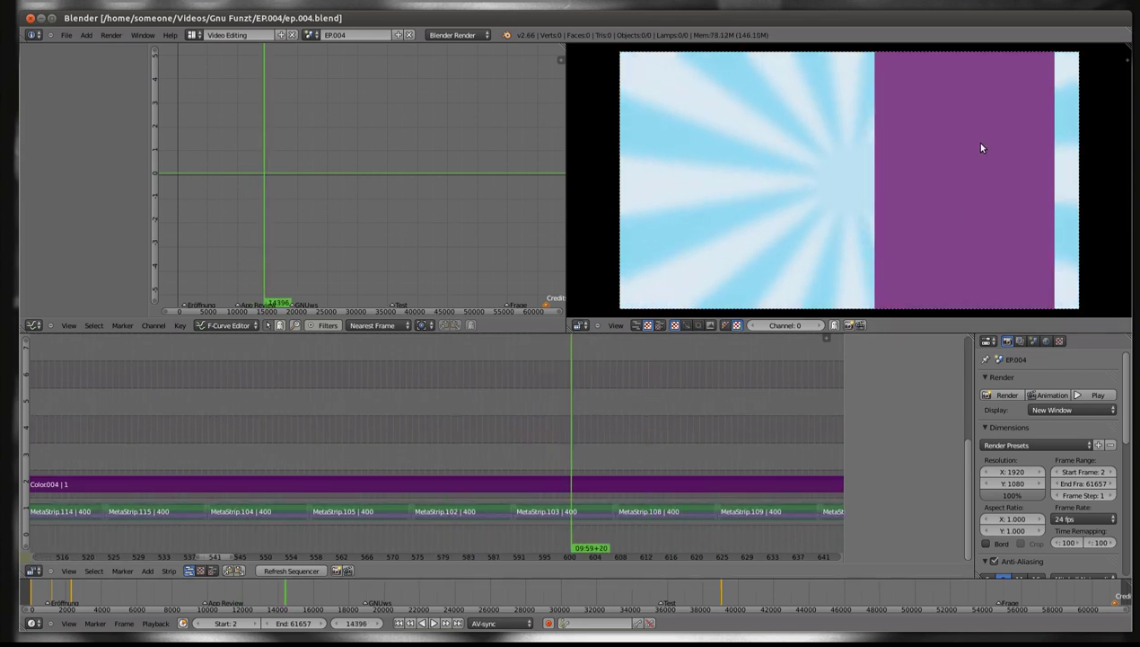
Stop playback and scrub from the Der Test title section to the presenters
{"action": "key", "text": "Escape"}
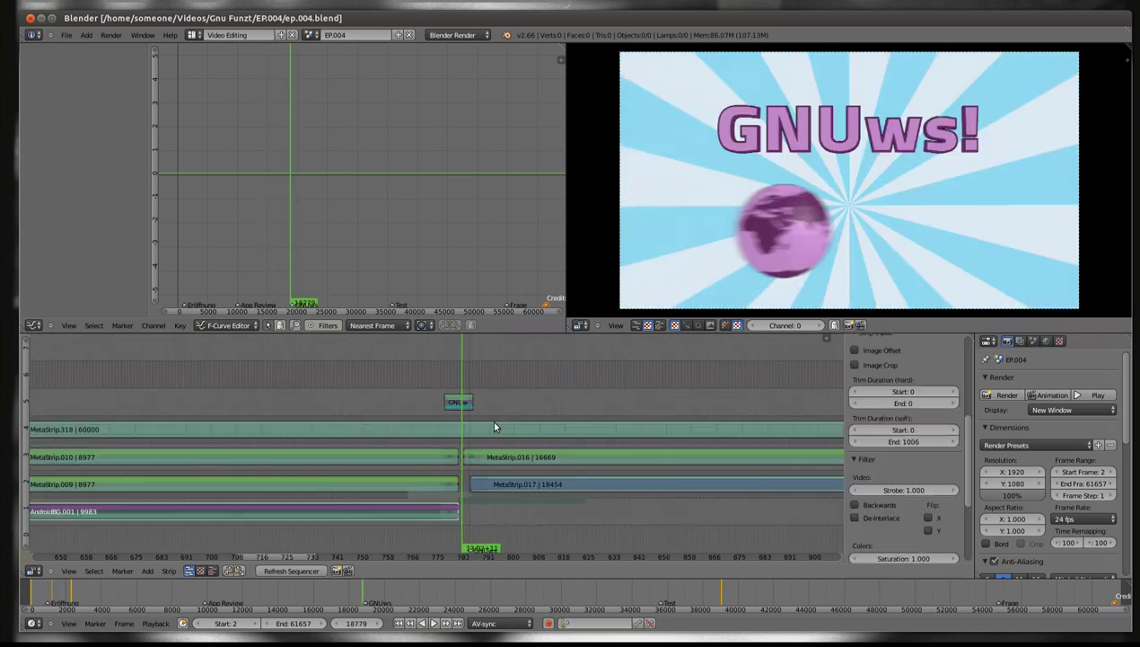
{"action": "scroll", "coordinate": [623, 456], "scroll_direction": "up", "scroll_amount": 3}
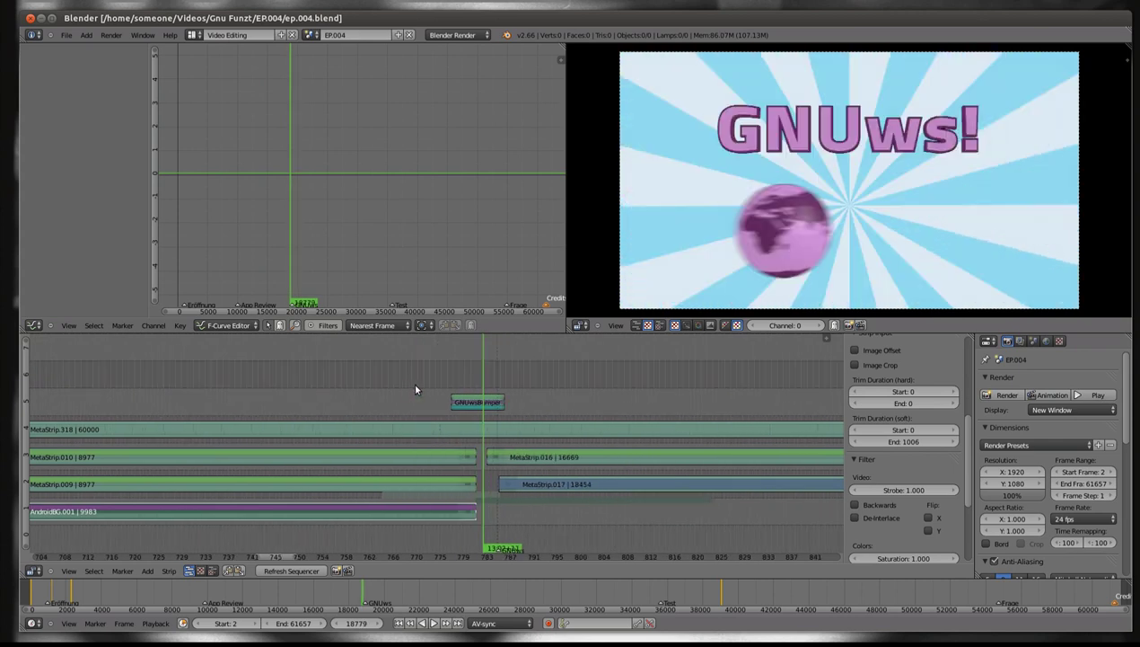
{"action": "scroll", "coordinate": [680, 458], "scroll_direction": "down", "scroll_amount": 5}
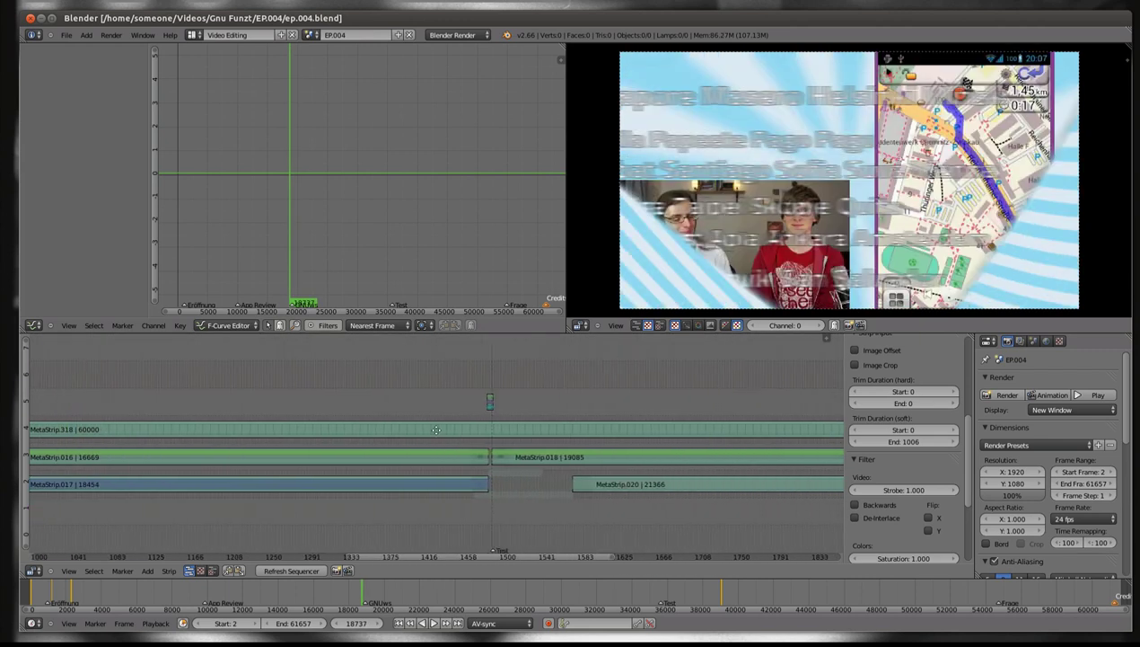
{"action": "left_click", "coordinate": [468, 382]}
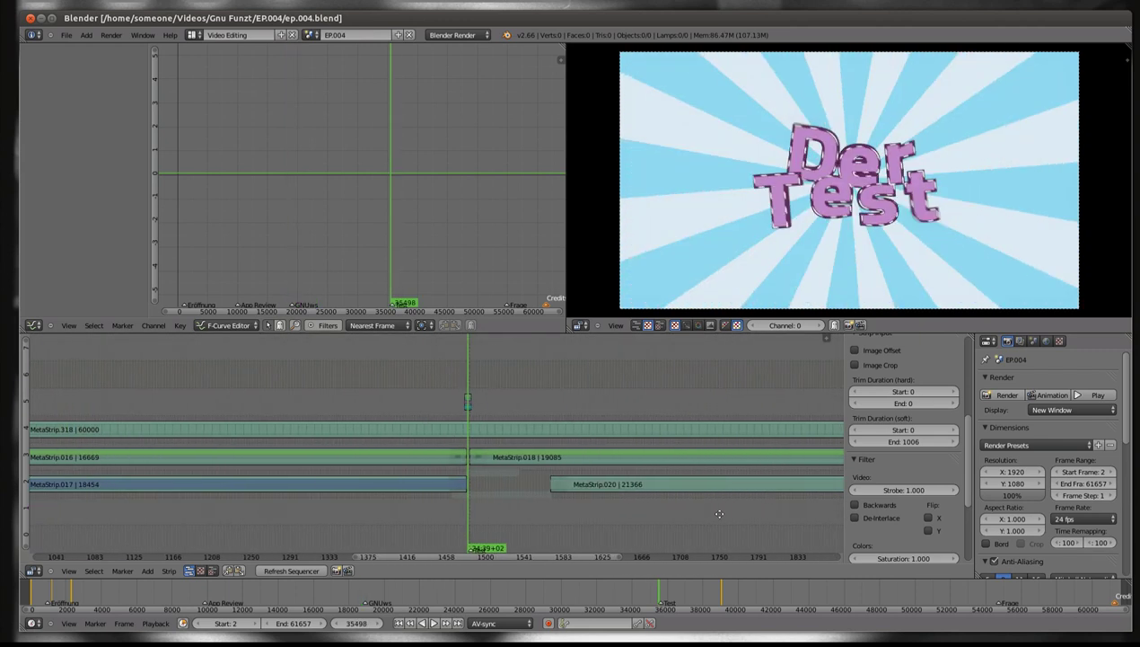
{"action": "scroll", "coordinate": [459, 442], "scroll_direction": "up", "scroll_amount": 5}
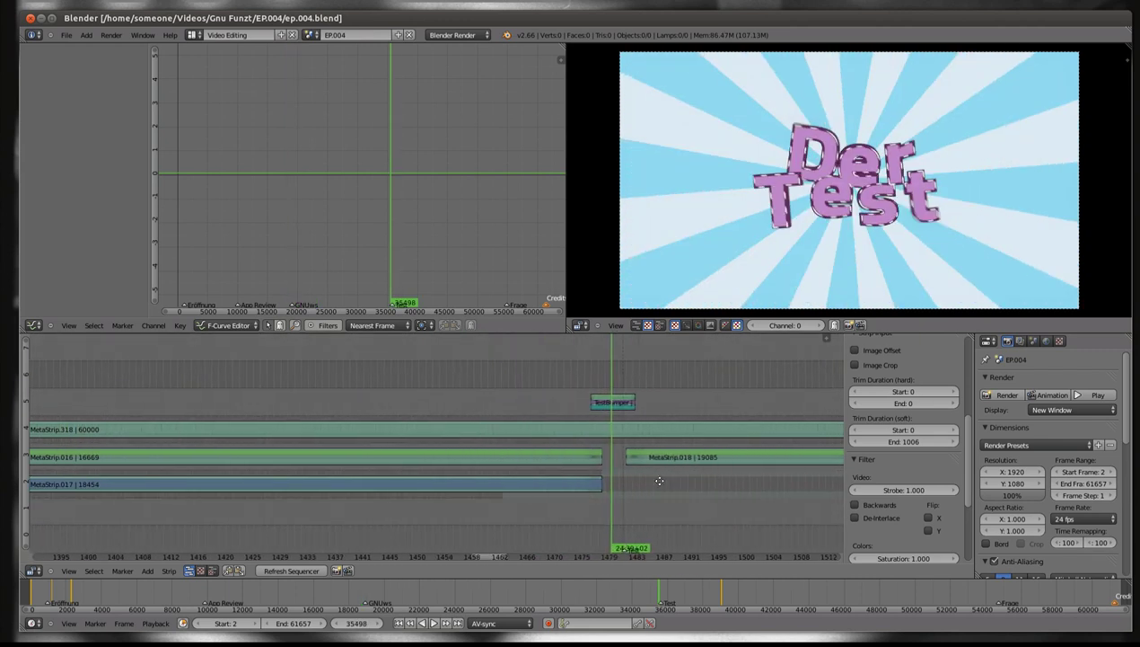
{"action": "left_click", "coordinate": [537, 372]}
{"action": "left_click_drag", "start_coordinate": [540, 372], "coordinate": [591, 374]}
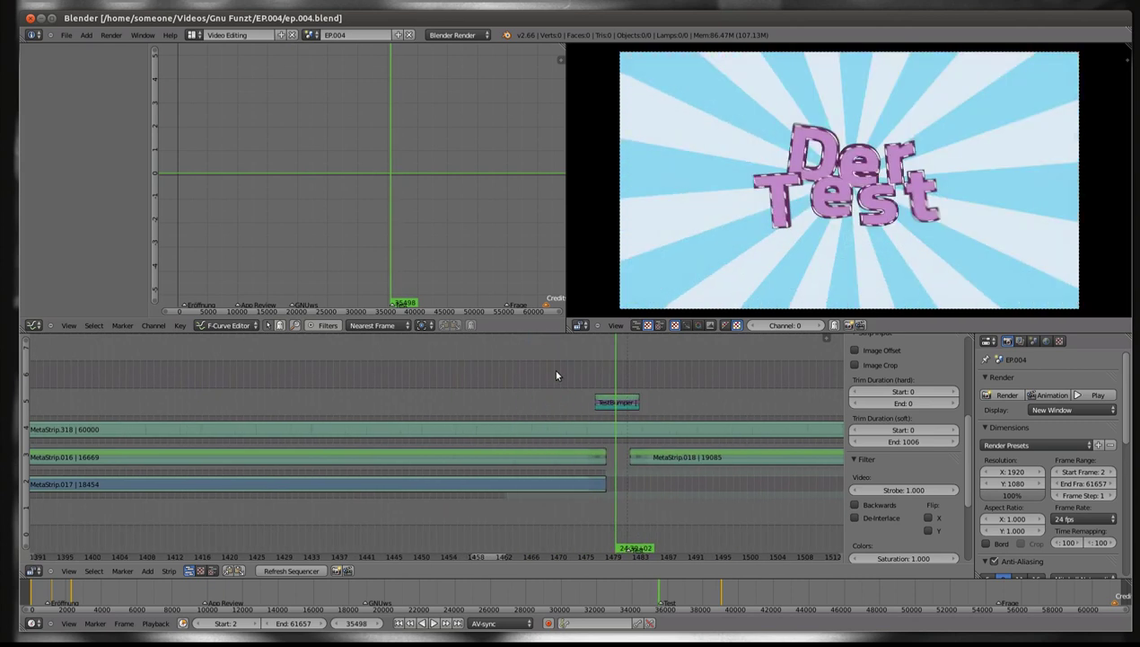
Jump to the closing credits at frame 61433 and fit all strips in view
{"action": "scroll", "coordinate": [266, 420], "scroll_direction": "right", "scroll_amount": 5}
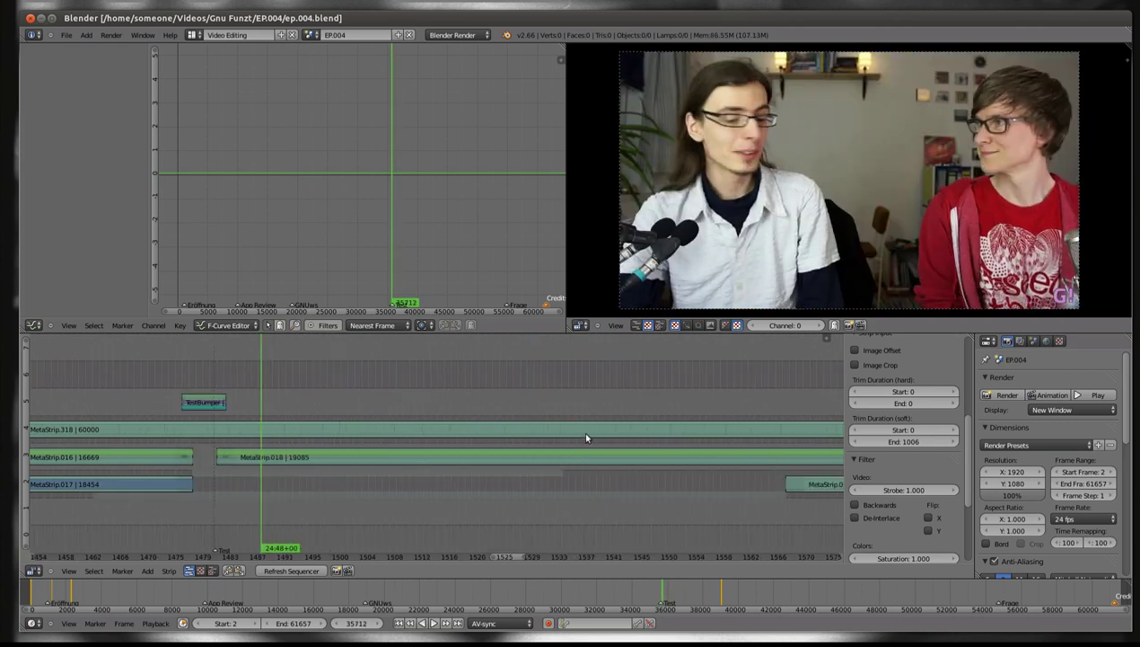
{"action": "scroll", "coordinate": [593, 444], "scroll_direction": "down", "scroll_amount": 6}
{"action": "scroll", "coordinate": [710, 501], "scroll_direction": "down", "scroll_amount": 4}
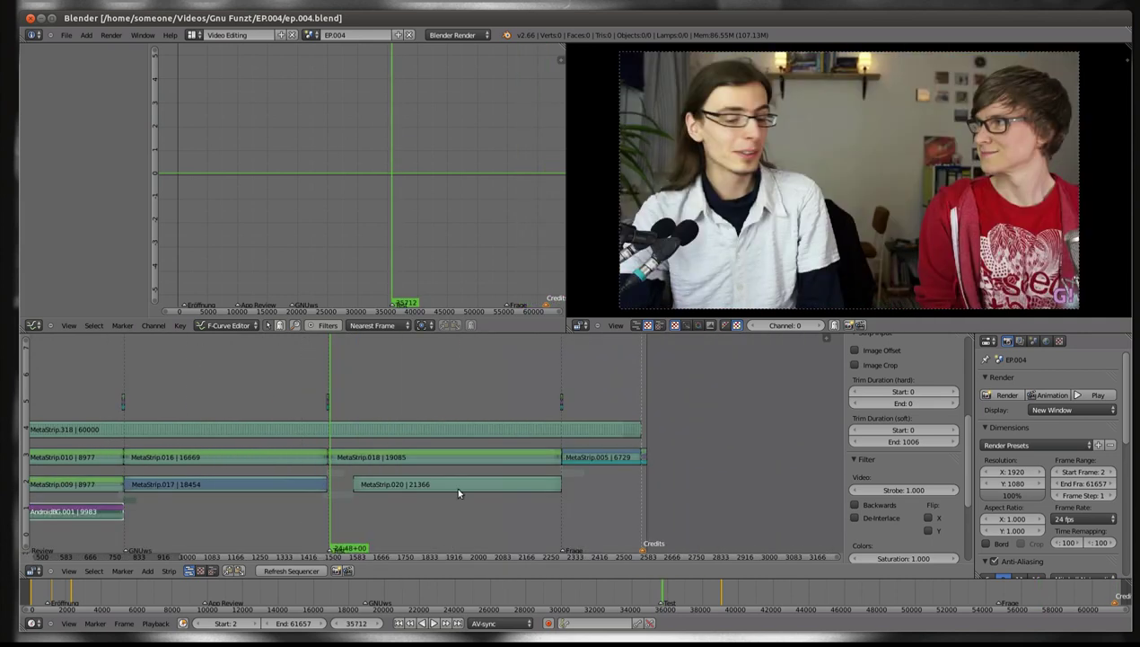
{"action": "key", "text": "Page_Up"}
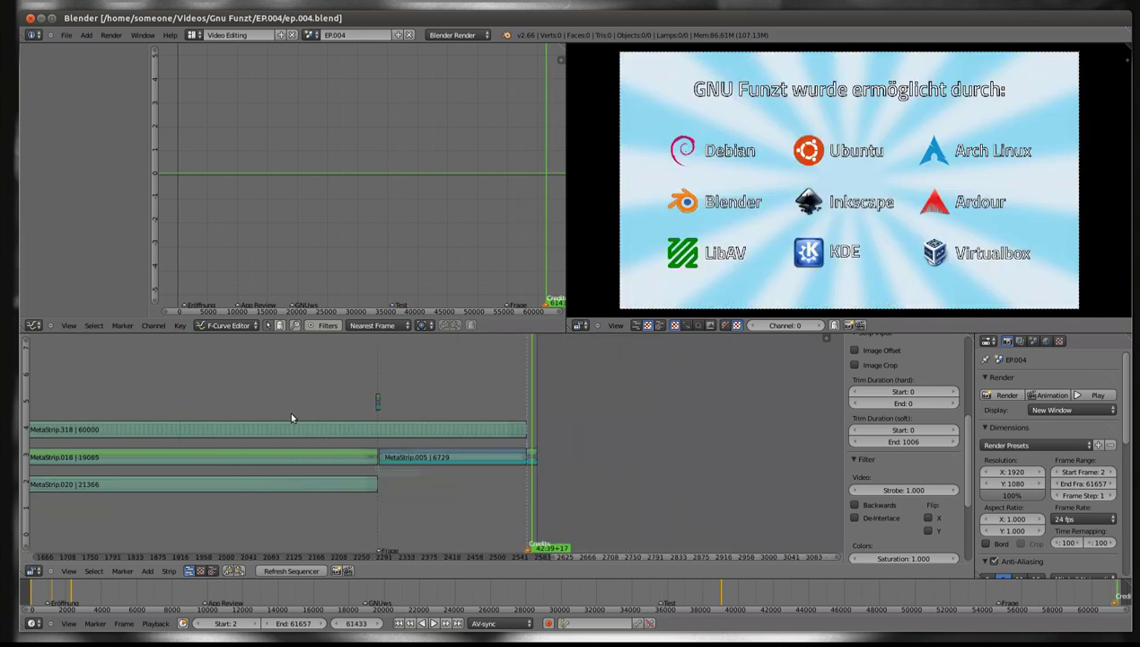
{"action": "key", "text": "Home"}
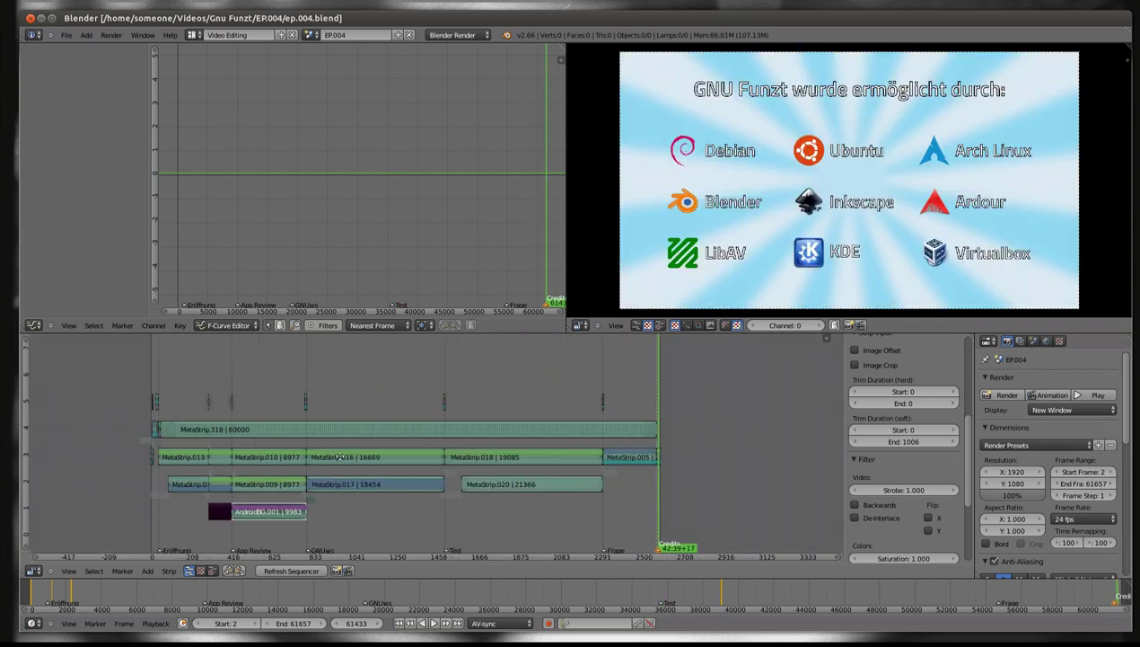
{"action": "scroll", "coordinate": [340, 456], "scroll_direction": "left", "scroll_amount": 5}
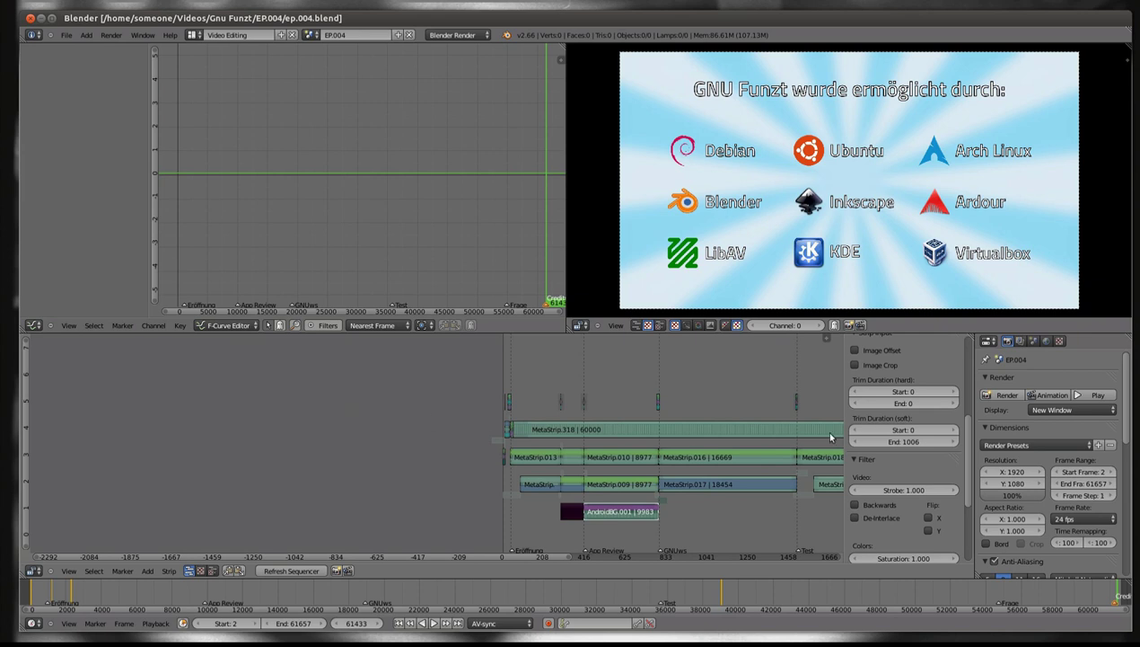
Fit the whole sequence in the timeline, then review the Output panel: /outframes/, JPEG, quality 100%
{"action": "key", "text": "Home"}
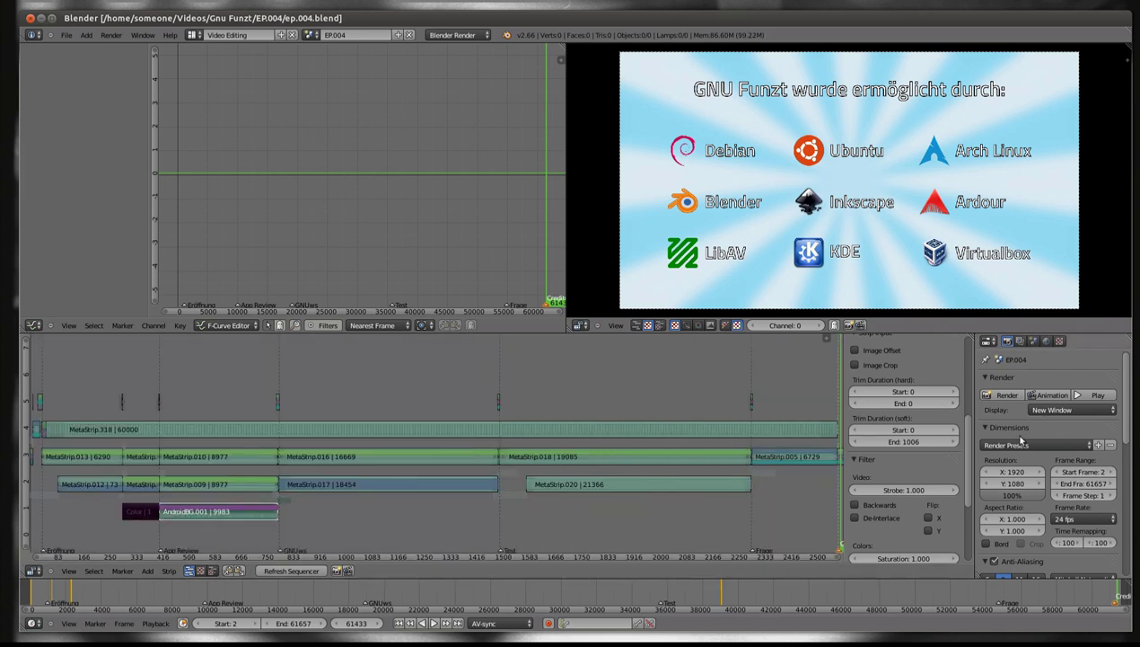
{"action": "scroll", "coordinate": [1033, 539], "scroll_direction": "down", "scroll_amount": 2}
{"action": "scroll", "coordinate": [1038, 553], "scroll_direction": "down", "scroll_amount": 2}
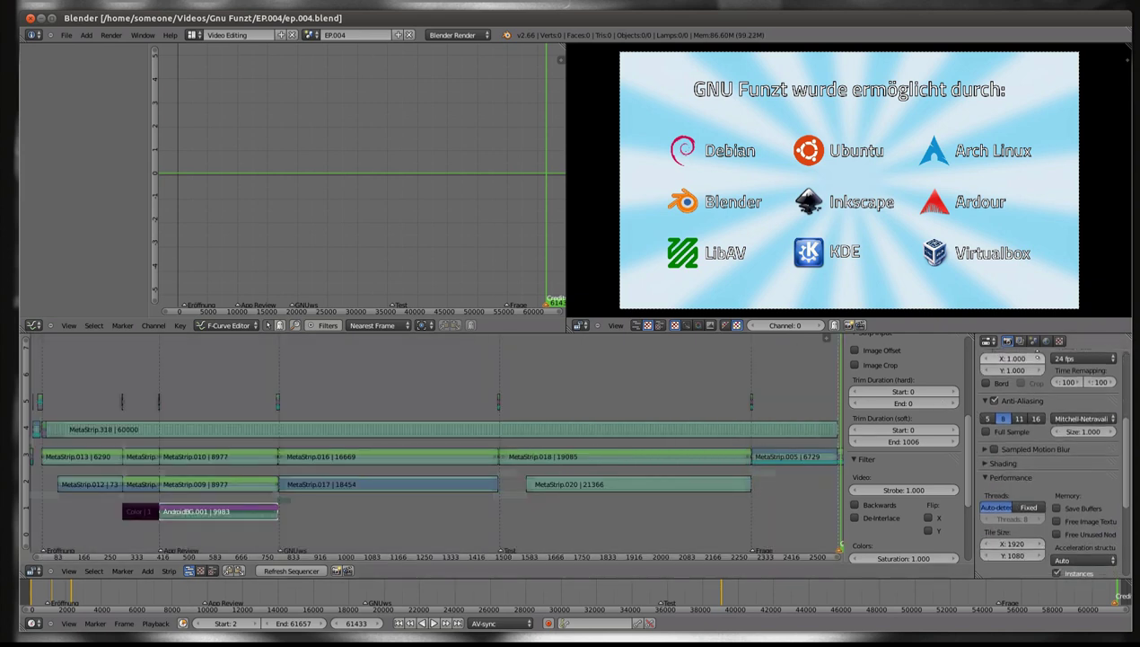
{"action": "scroll", "coordinate": [1038, 555], "scroll_direction": "down", "scroll_amount": 2}
{"action": "scroll", "coordinate": [997, 525], "scroll_direction": "down", "scroll_amount": 2}
{"action": "scroll", "coordinate": [1053, 532], "scroll_direction": "down", "scroll_amount": 2}
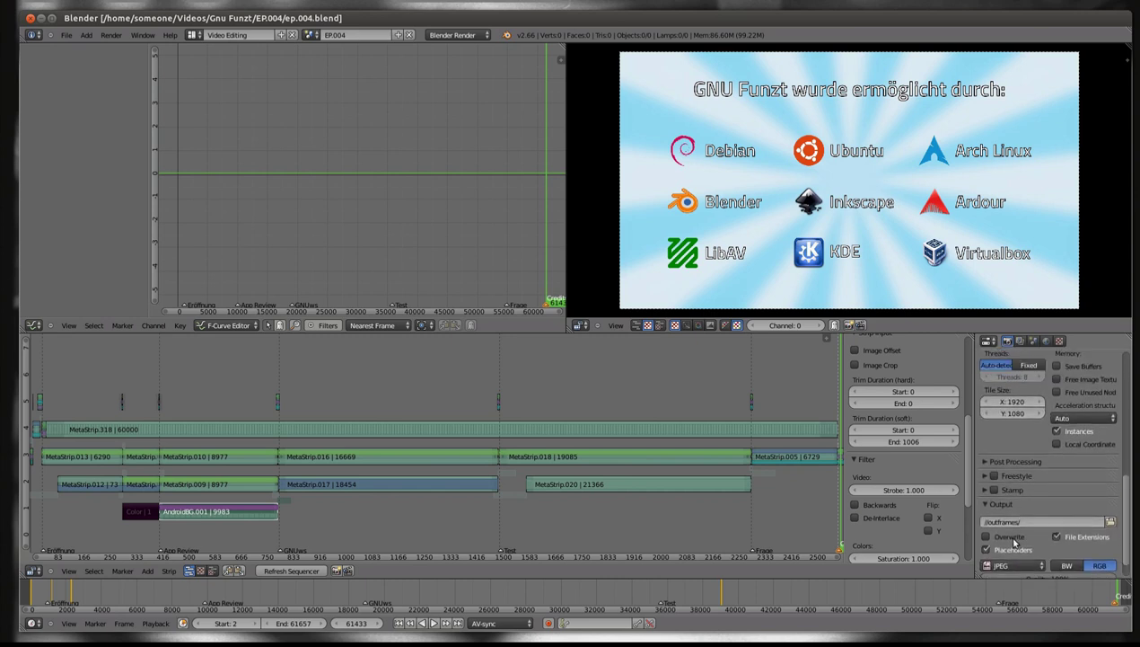
{"action": "scroll", "coordinate": [1032, 561], "scroll_direction": "down", "scroll_amount": 1}
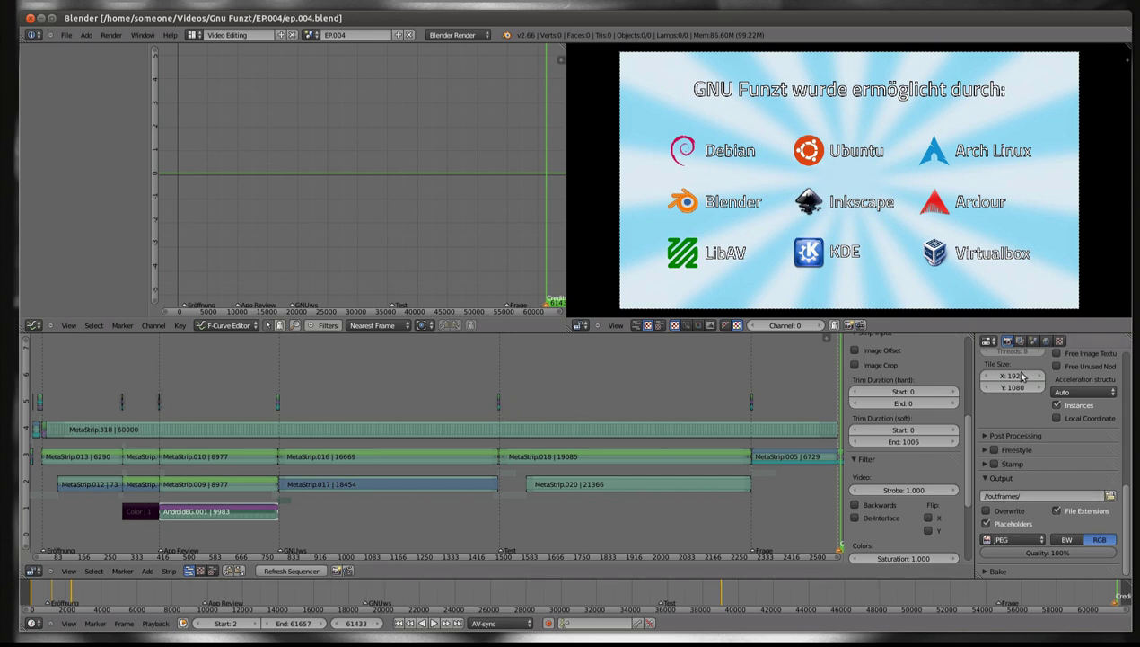
Scroll back up to the Dimensions panel to check 1920×1080, 24 fps, frames 2–61657
{"action": "scroll", "coordinate": [1014, 476], "scroll_direction": "up", "scroll_amount": 5}
{"action": "scroll", "coordinate": [1019, 556], "scroll_direction": "up", "scroll_amount": 5}
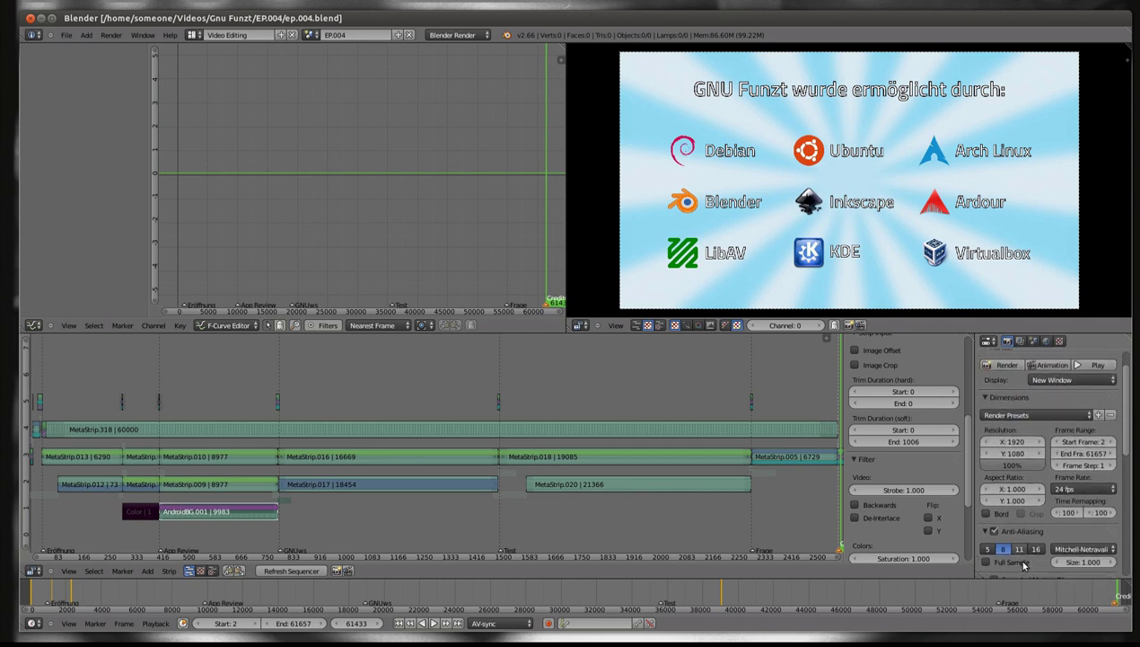
{"action": "scroll", "coordinate": [1018, 563], "scroll_direction": "down", "scroll_amount": 1}
{"action": "scroll", "coordinate": [1044, 490], "scroll_direction": "up", "scroll_amount": 1}
{"action": "scroll", "coordinate": [1049, 517], "scroll_direction": "up", "scroll_amount": 1}
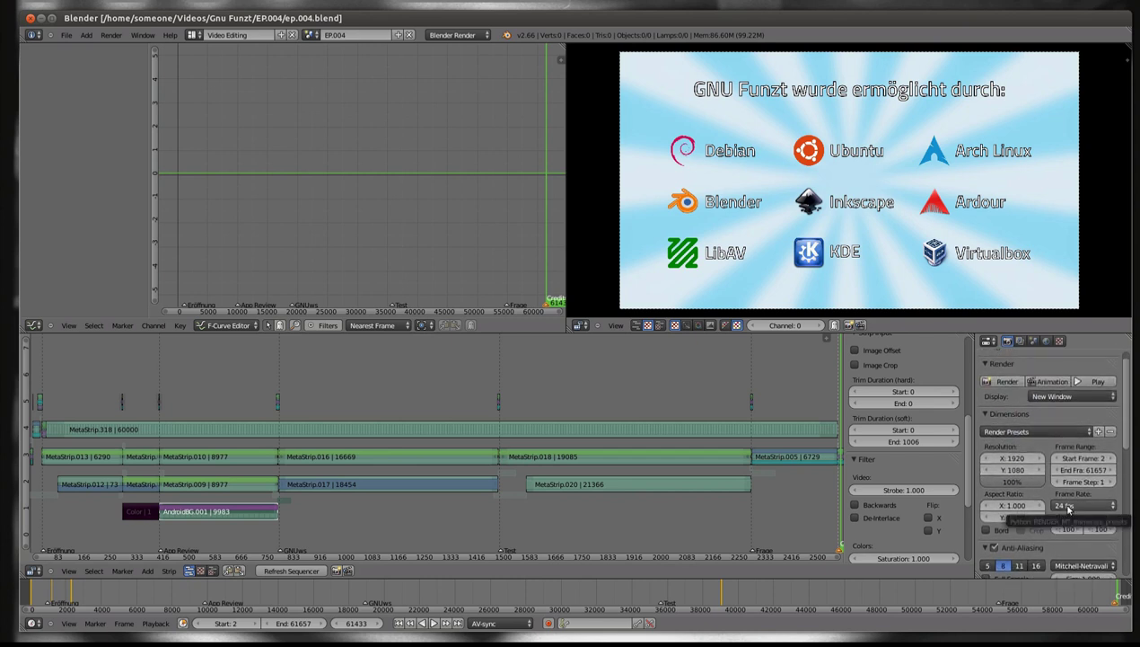
{"action": "scroll", "coordinate": [1068, 508], "scroll_direction": "down", "scroll_amount": 1}
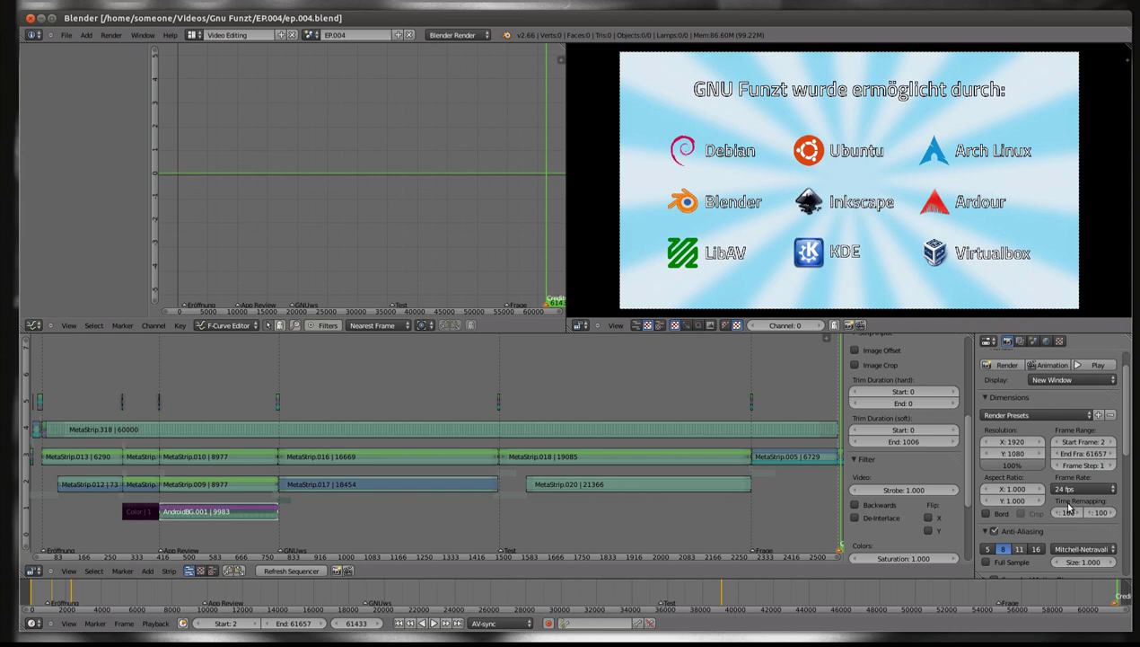
{"action": "scroll", "coordinate": [1068, 509], "scroll_direction": "up", "scroll_amount": 1}
{"action": "scroll", "coordinate": [1041, 476], "scroll_direction": "down", "scroll_amount": 1}
{"action": "scroll", "coordinate": [1035, 461], "scroll_direction": "up", "scroll_amount": 1}
{"action": "scroll", "coordinate": [1017, 465], "scroll_direction": "down", "scroll_amount": 1}
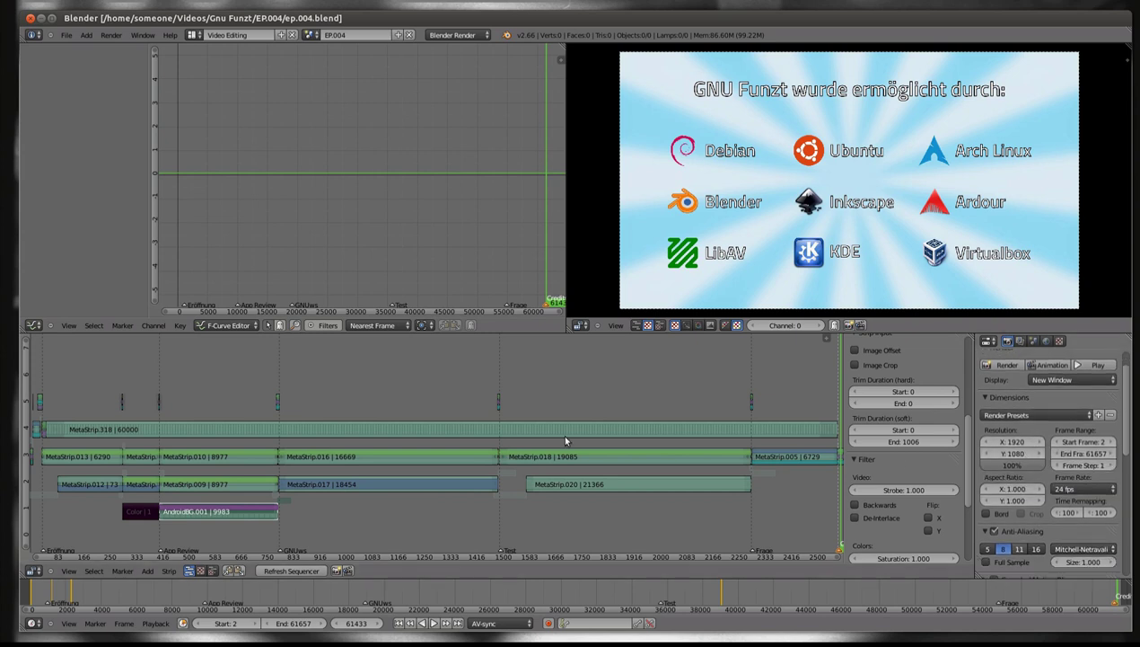